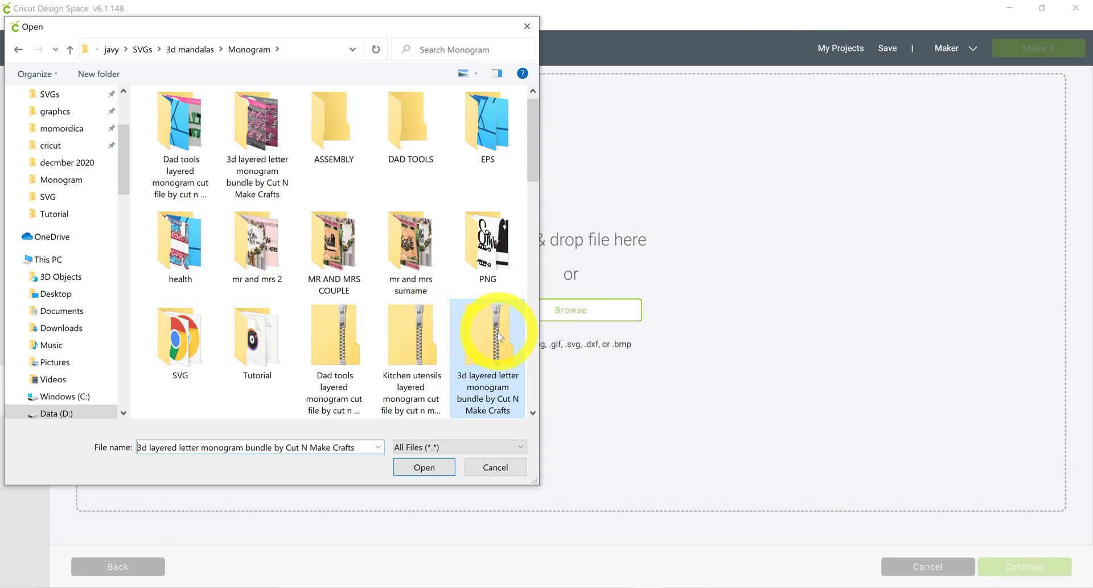
left_click_drag(531, 166, 532, 170)
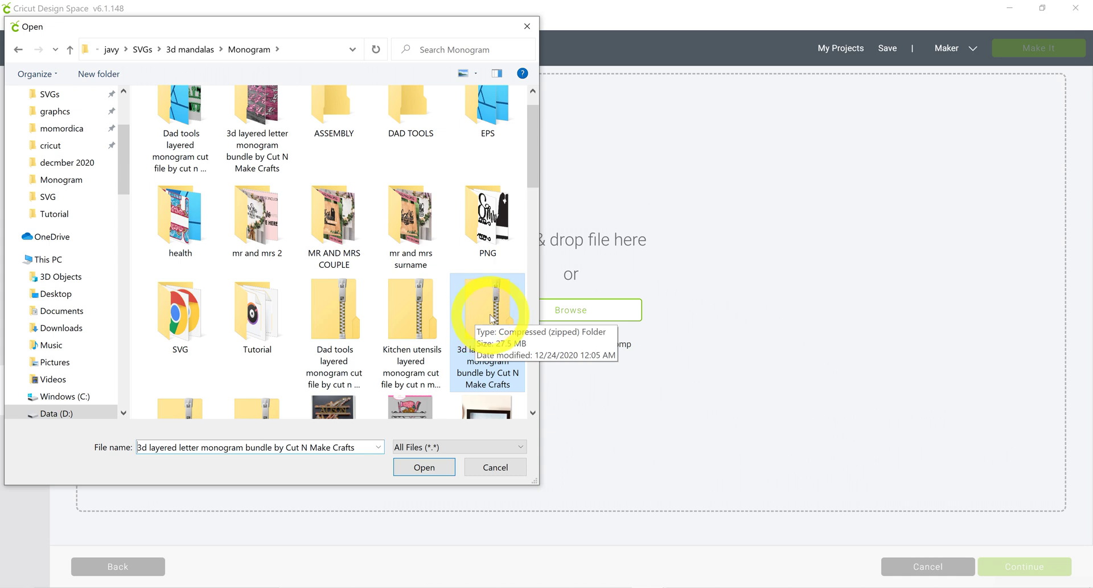
double_click(176, 318)
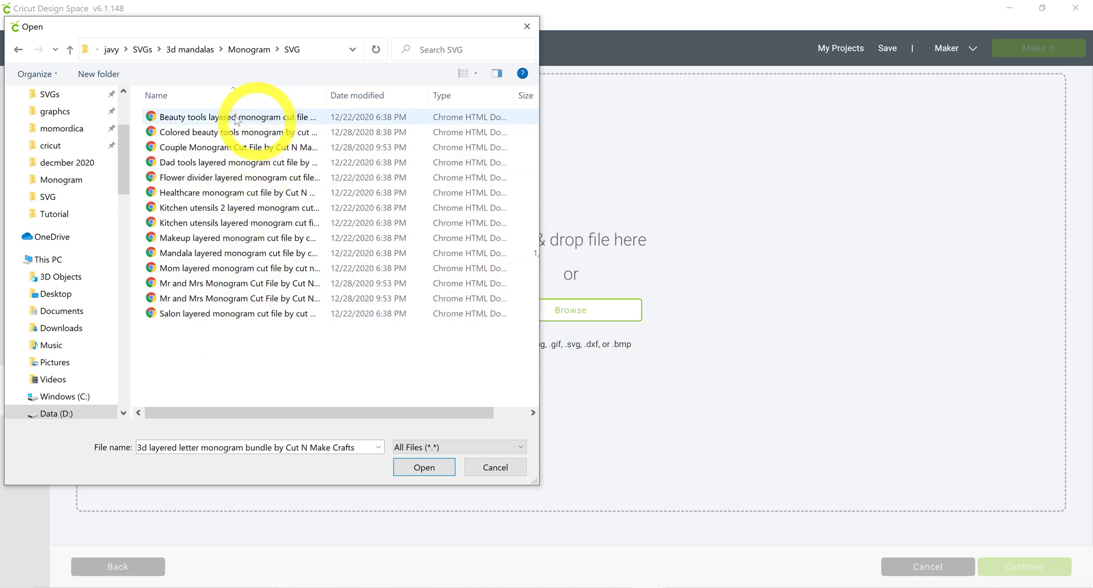
left_click(254, 53)
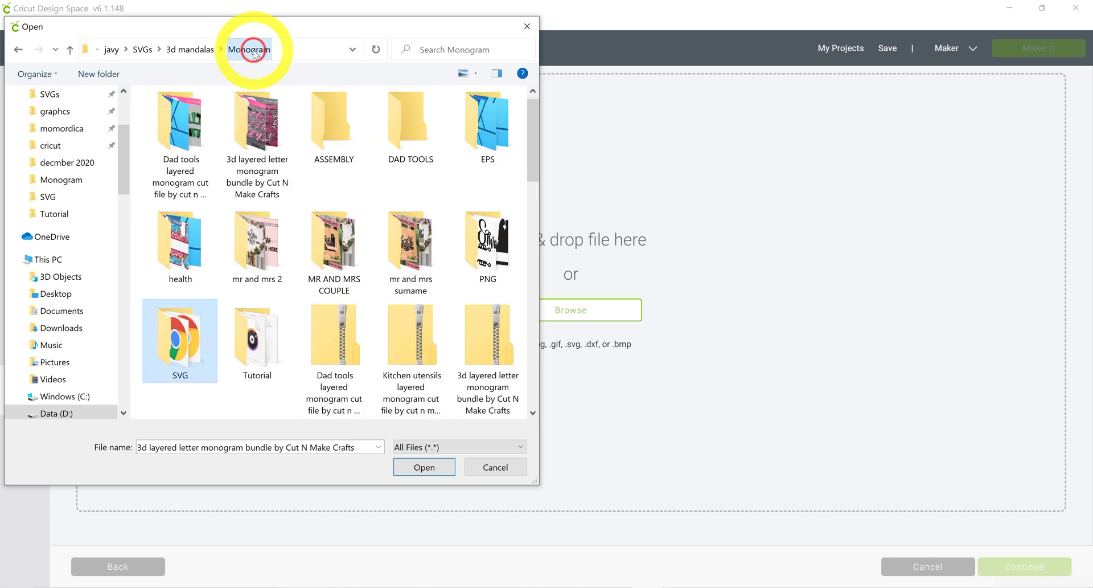
Extract the zipped 3d layered letter monogram bundle by Cut N Make Crafts to its suggested folder, replacing the existing files.
scroll(408, 288, "down", 1)
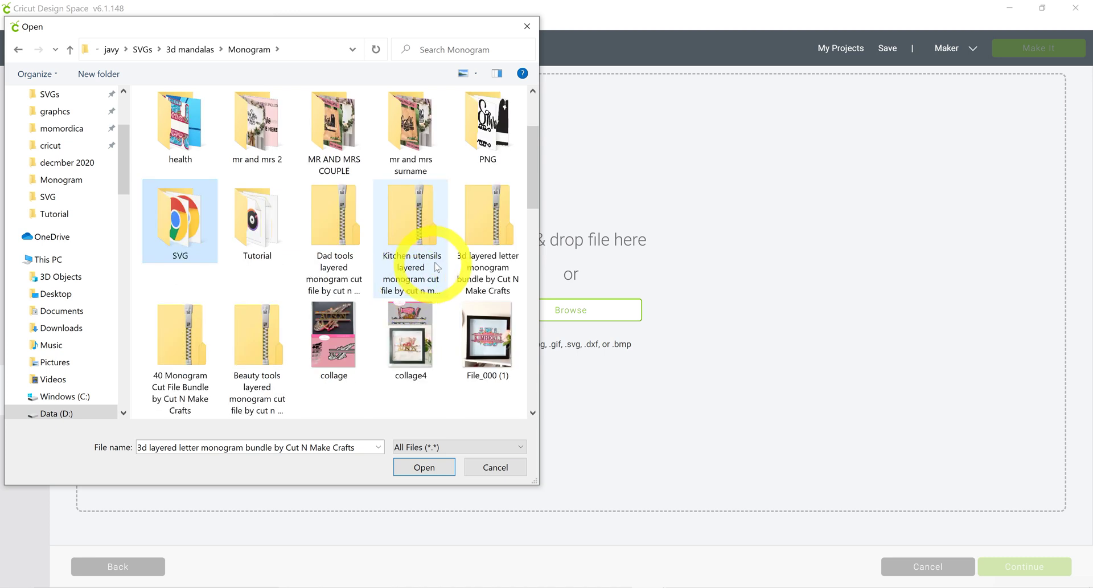
left_click(476, 254)
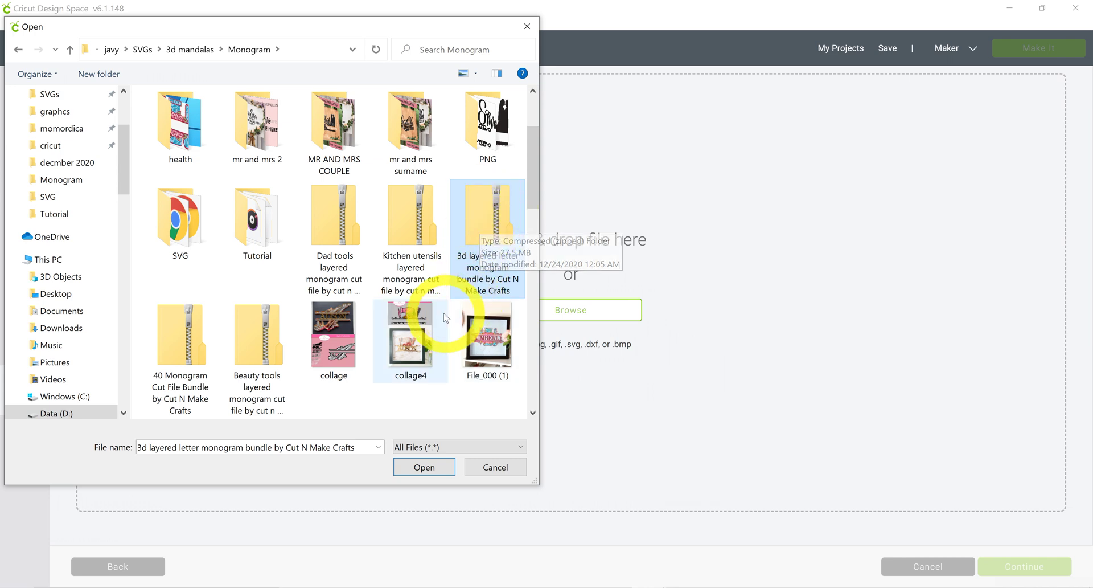
right_click(488, 225)
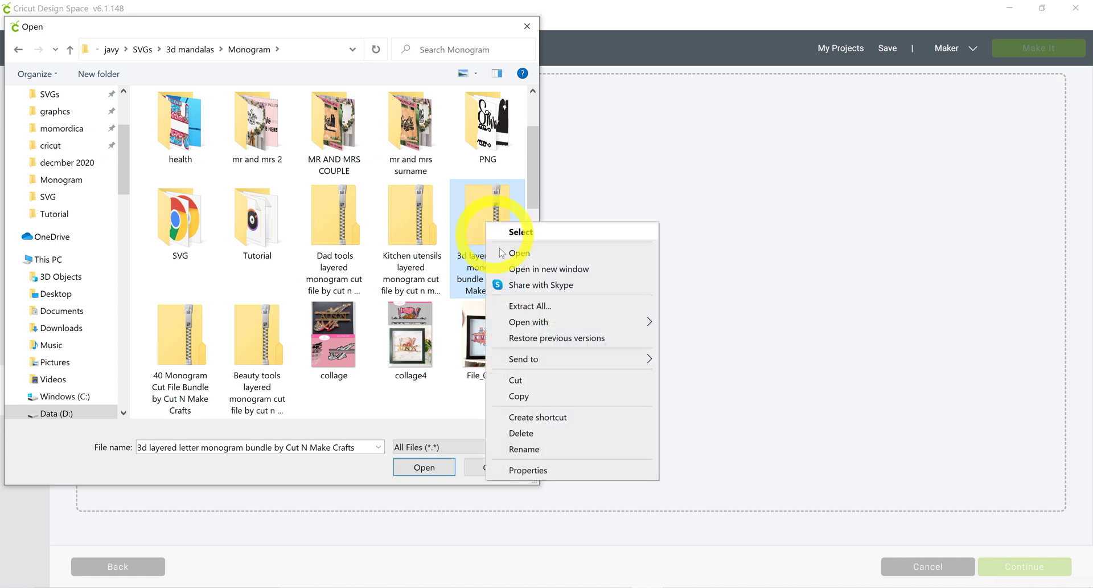
left_click(522, 306)
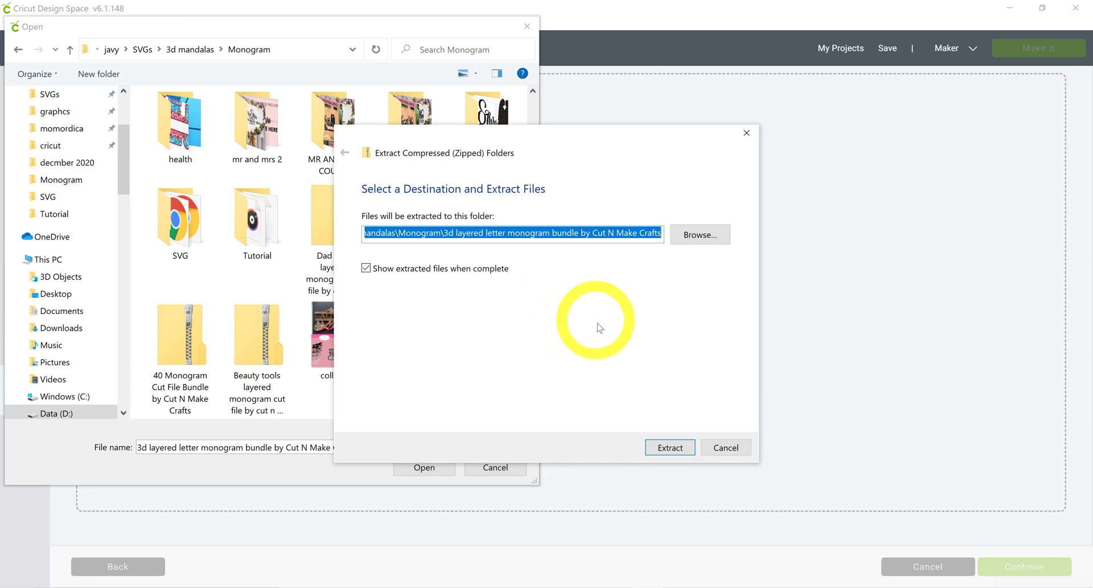
left_click(661, 448)
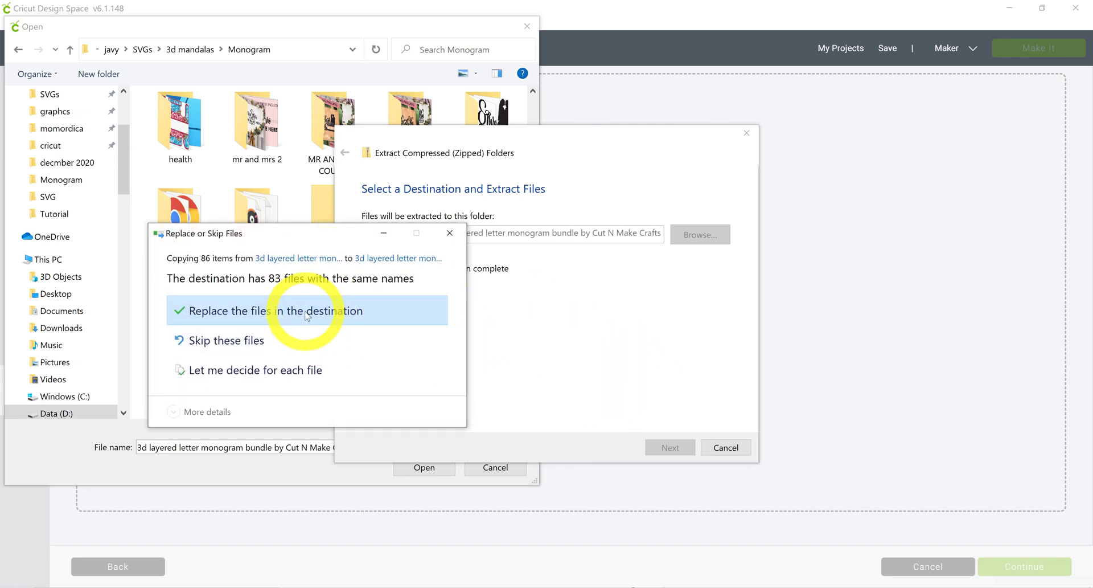
left_click(318, 316)
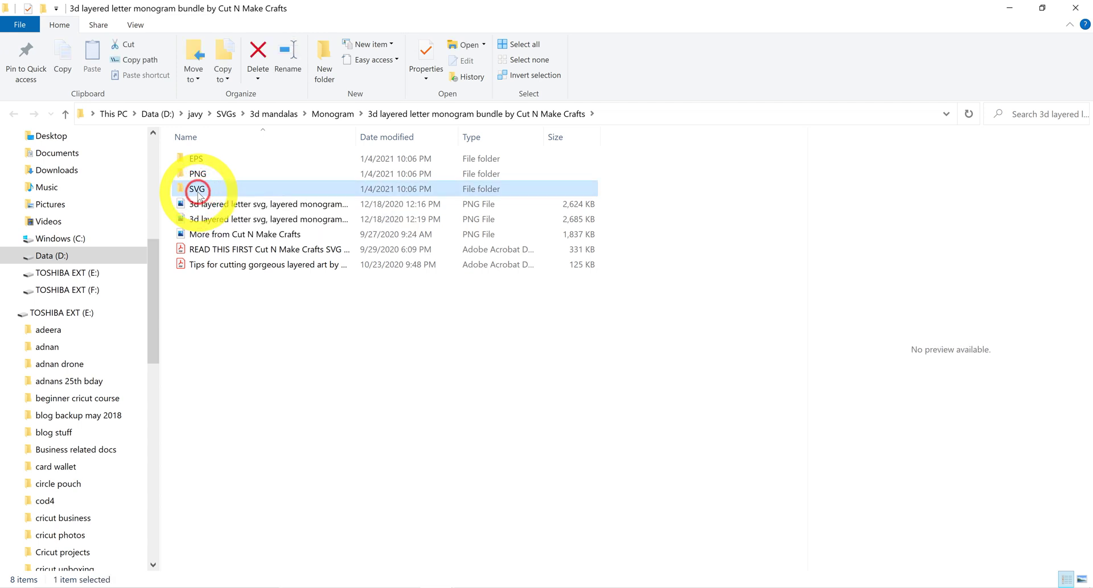
Open the SVG folder inside the extracted monogram bundle.
left_click(214, 165)
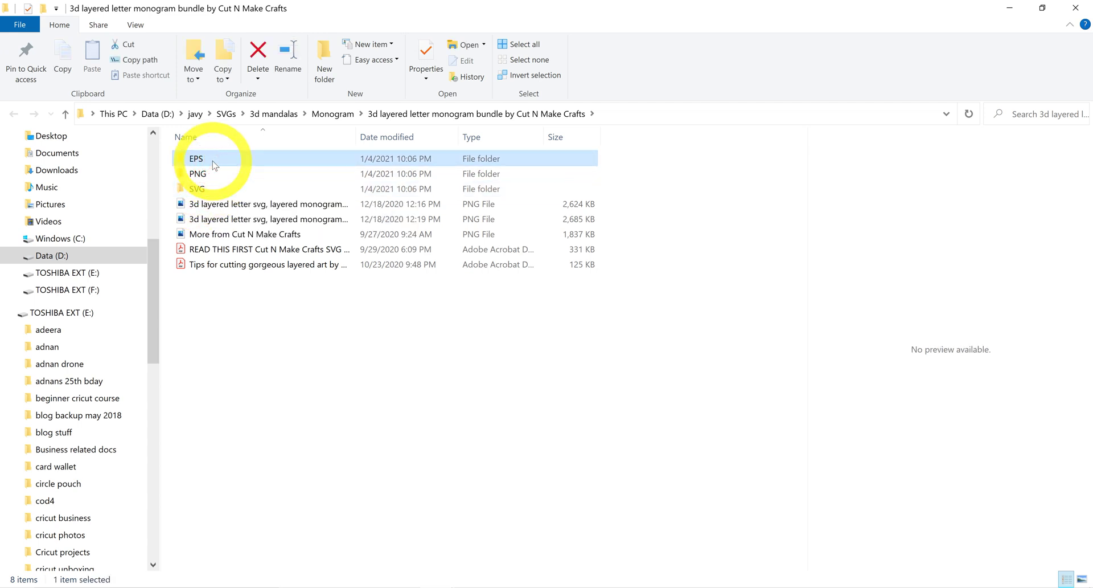
left_click(200, 191)
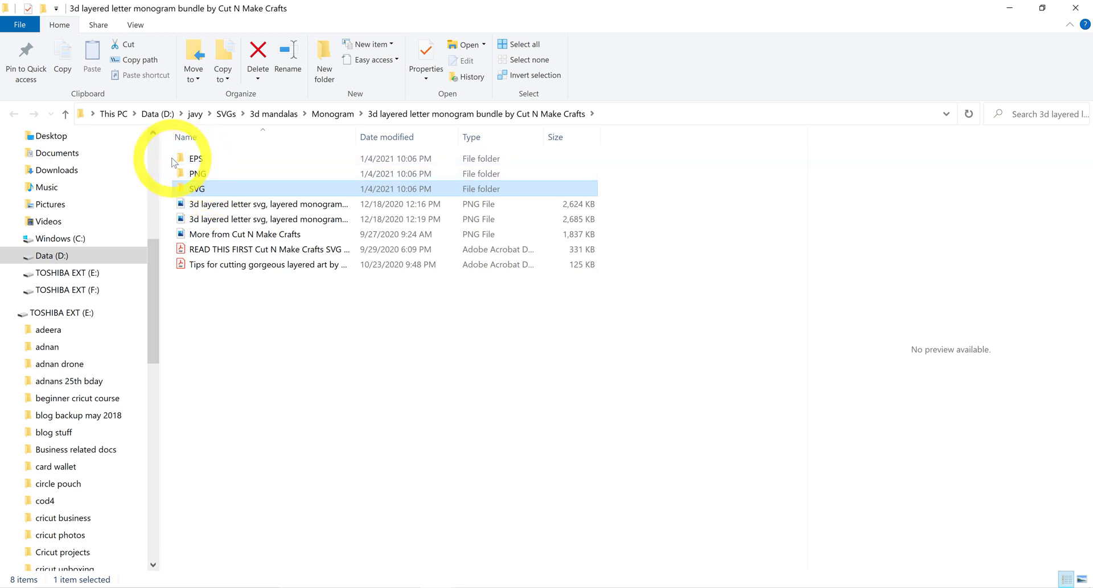
left_click(217, 162)
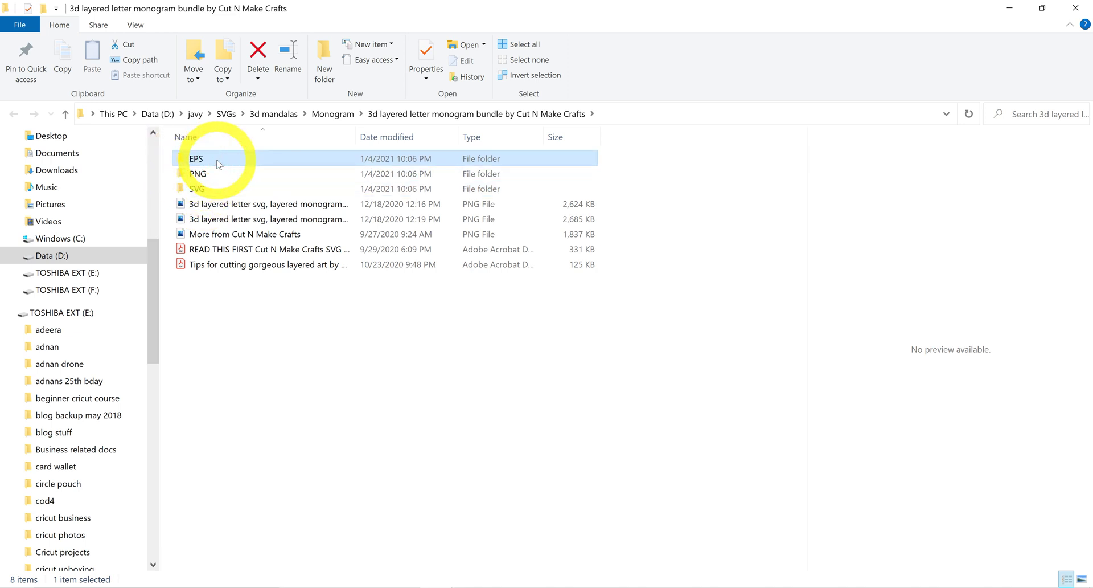
double_click(207, 188)
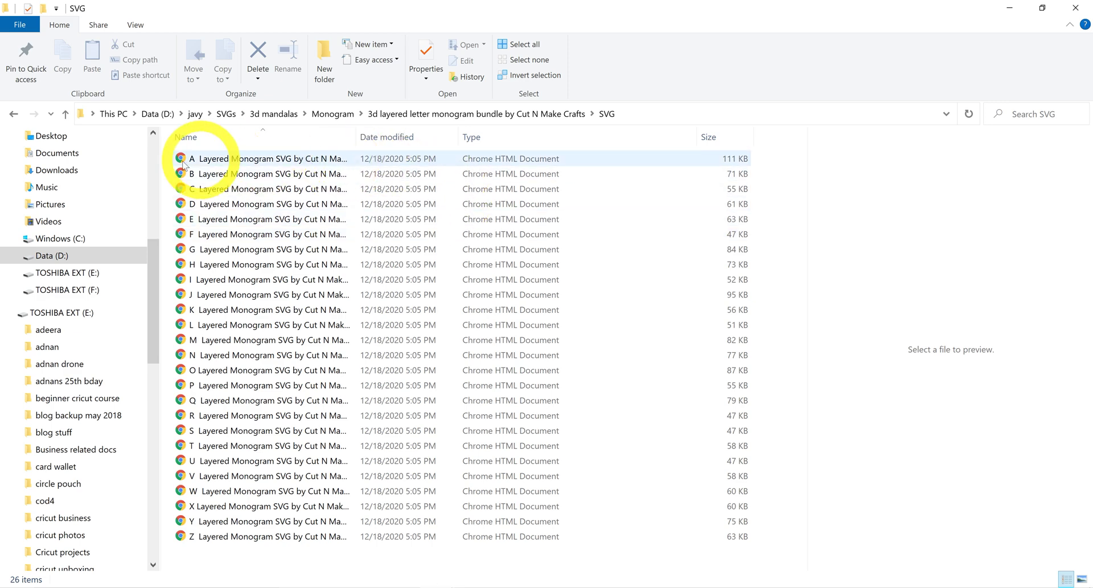
Check the file type of the letter A Layered Monogram SVG in its properties and close them.
right_click(271, 161)
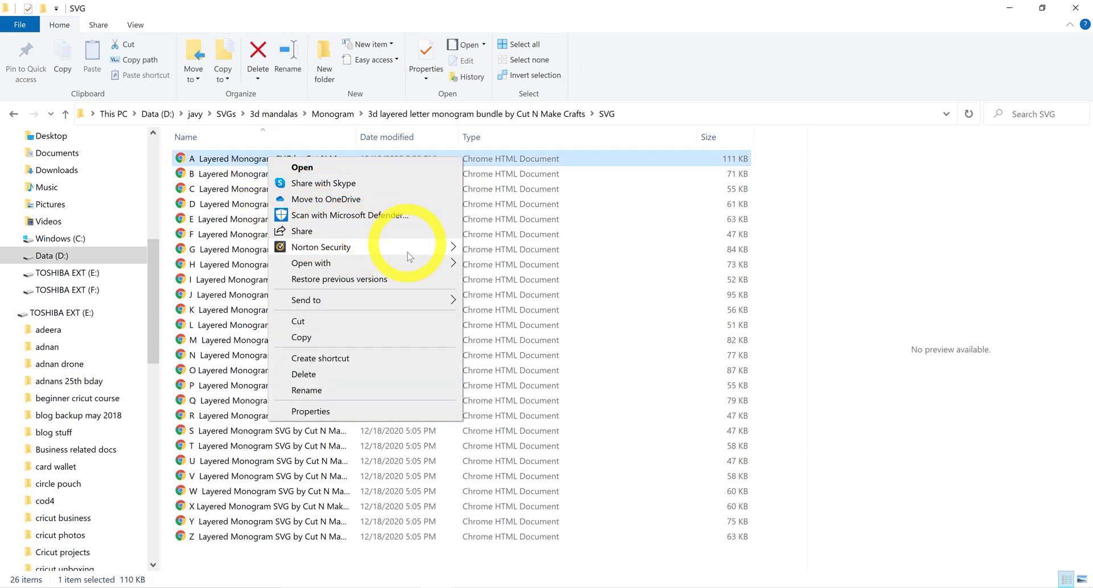
left_click(387, 412)
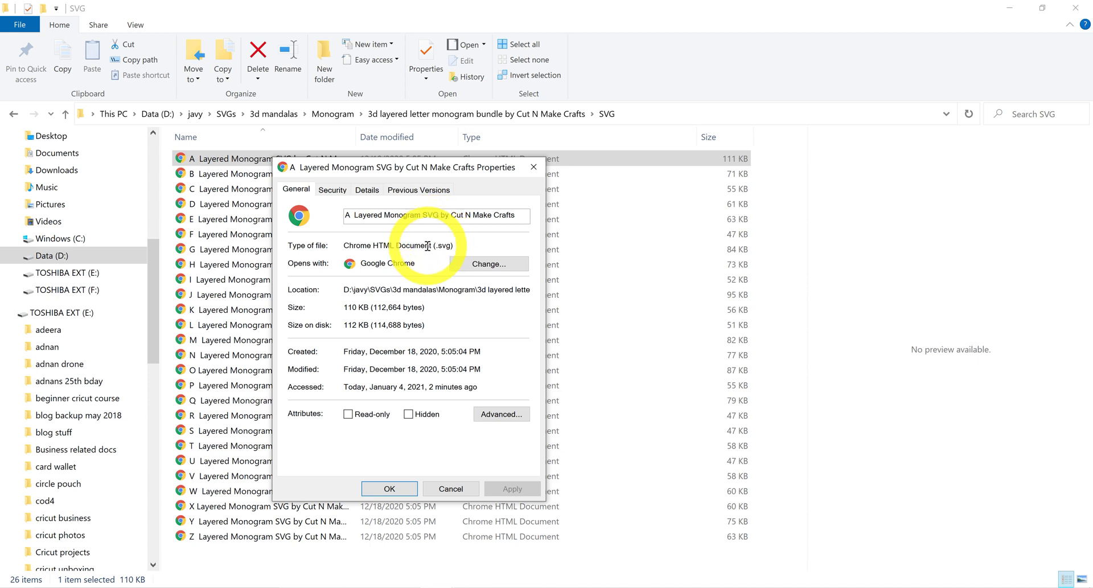
mouse_move(427, 245)
left_mouse_down()
mouse_move(480, 244)
mouse_move(427, 245)
mouse_move(436, 252)
mouse_move(418, 259)
mouse_move(434, 254)
left_mouse_up()
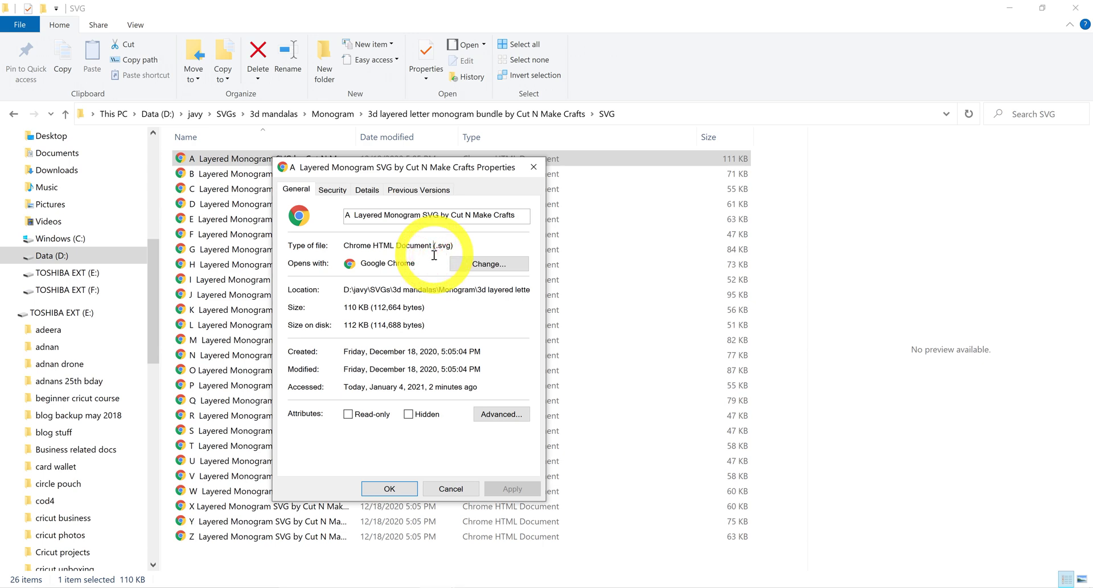
left_click(433, 254)
left_click(399, 490)
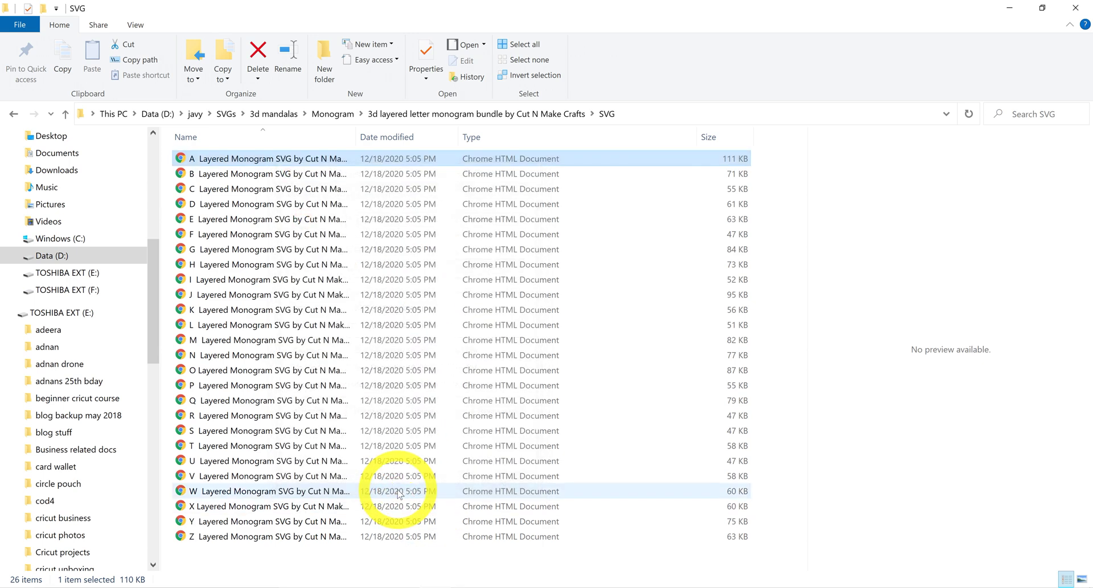
Switch back to Cricut Design Space and load the A Layered Monogram SVG from the extracted bundle's SVG folder.
mouse_move(618, 586)
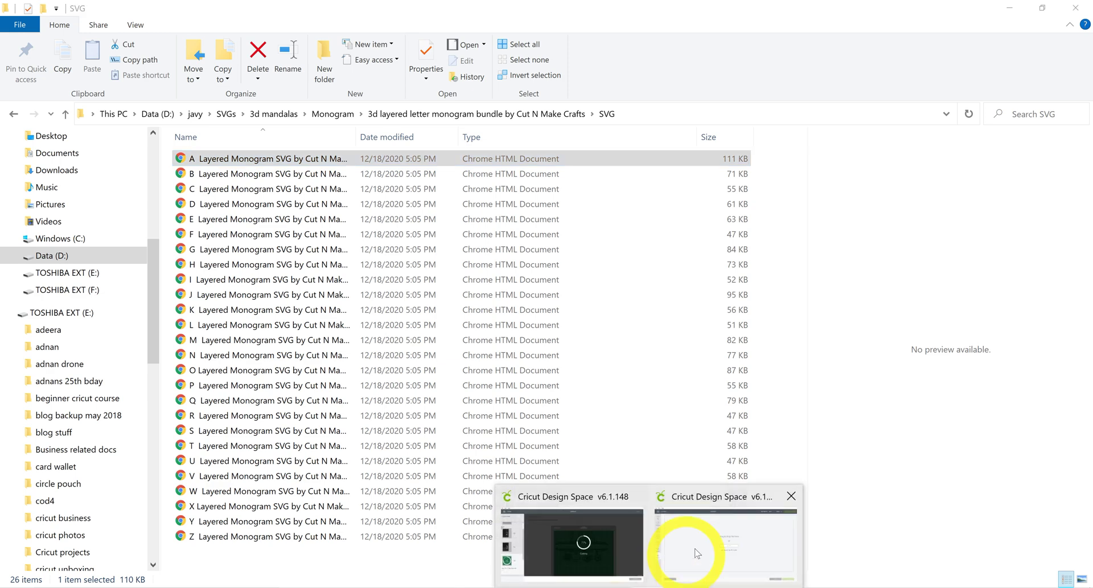
left_click(702, 548)
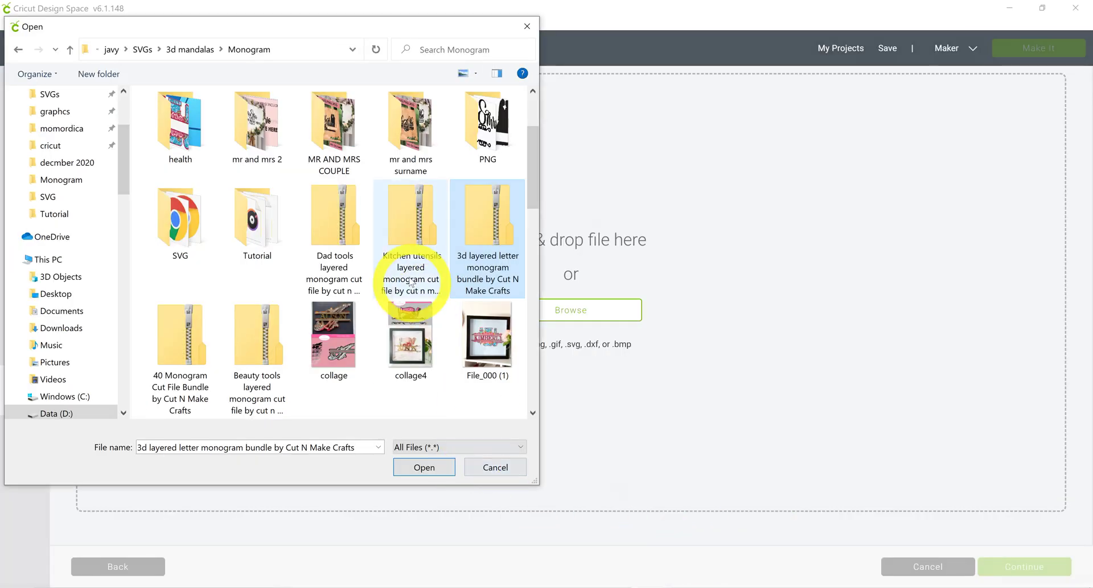
scroll(395, 245, "up", 2)
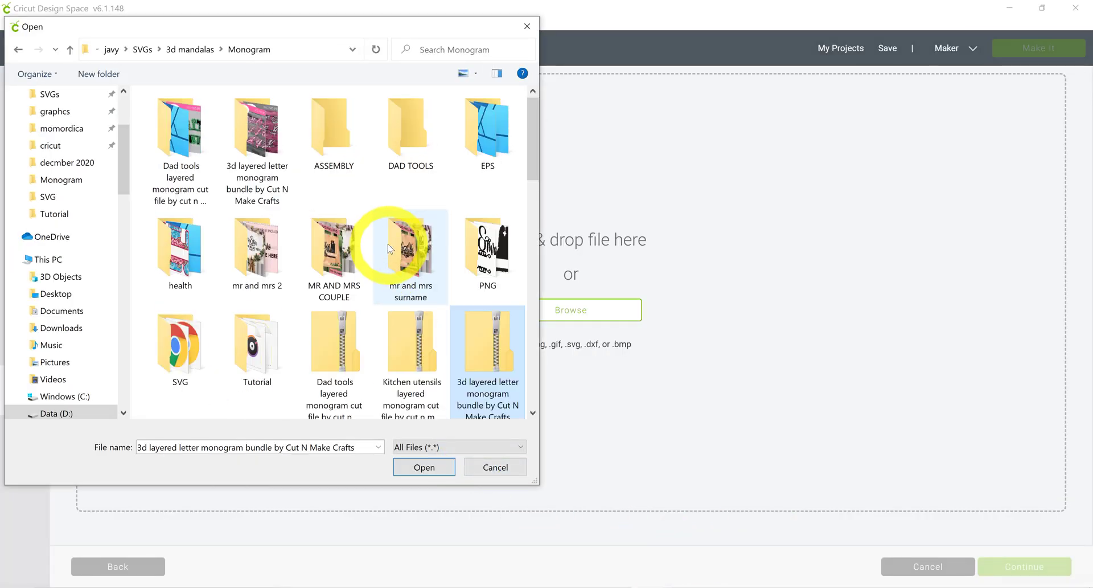
double_click(262, 166)
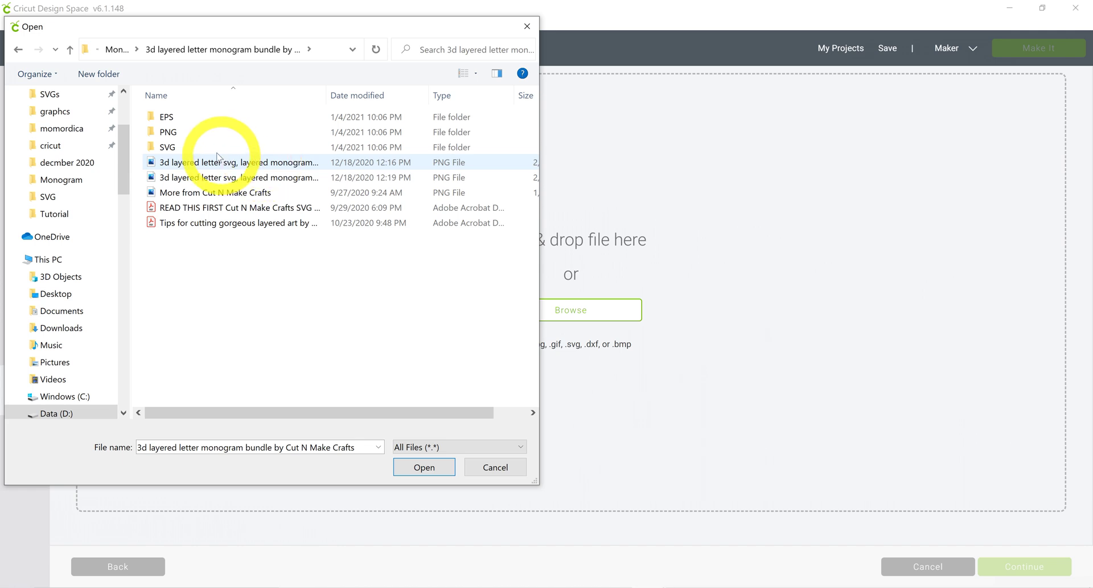
left_click(209, 149)
double_click(209, 149)
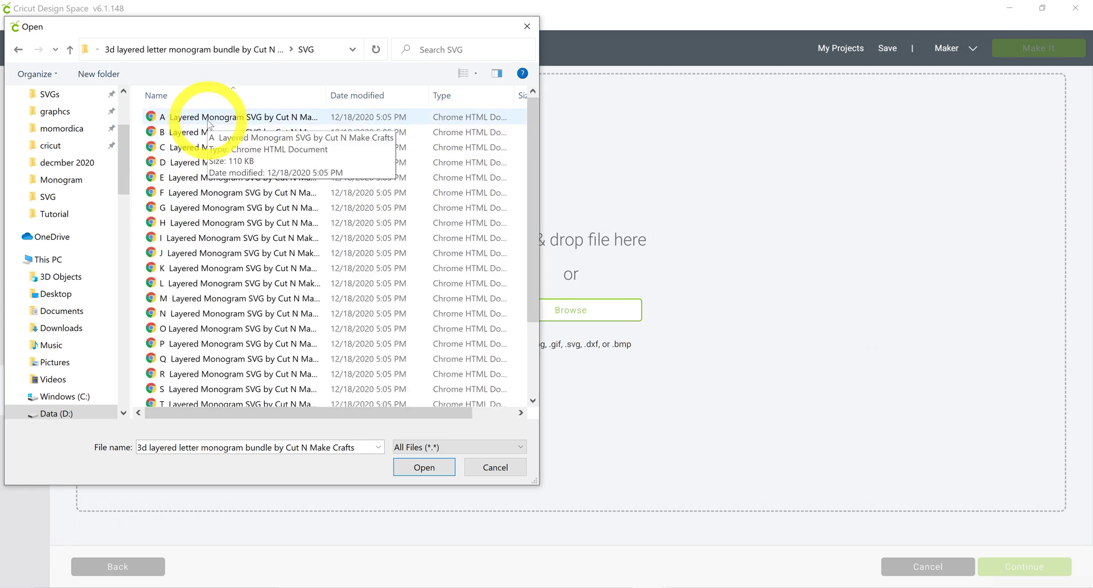
double_click(208, 121)
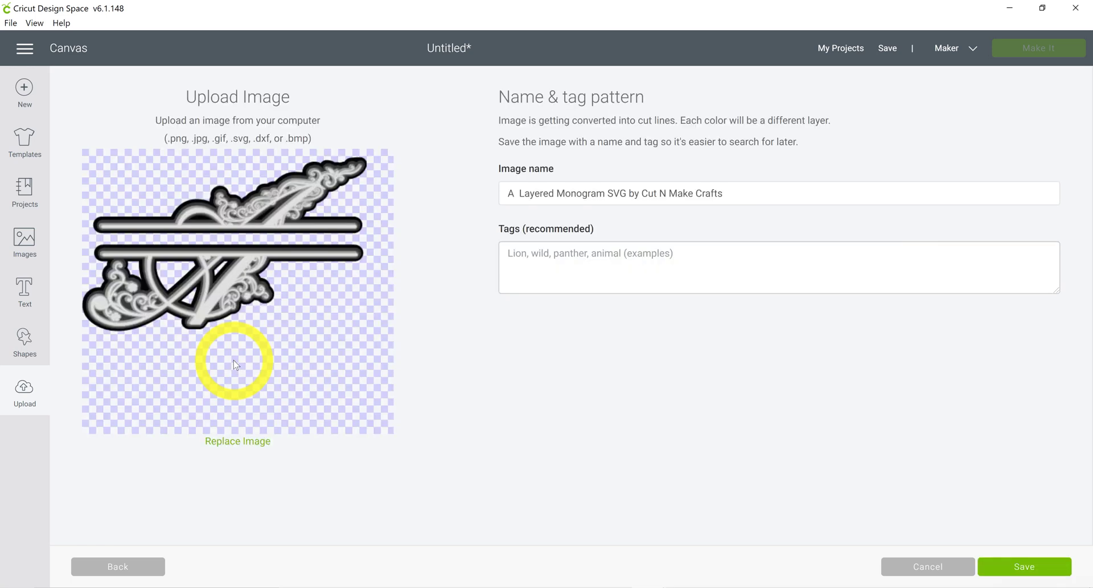
Save the uploaded A Layered Monogram SVG and insert it onto the canvas.
left_click(1025, 566)
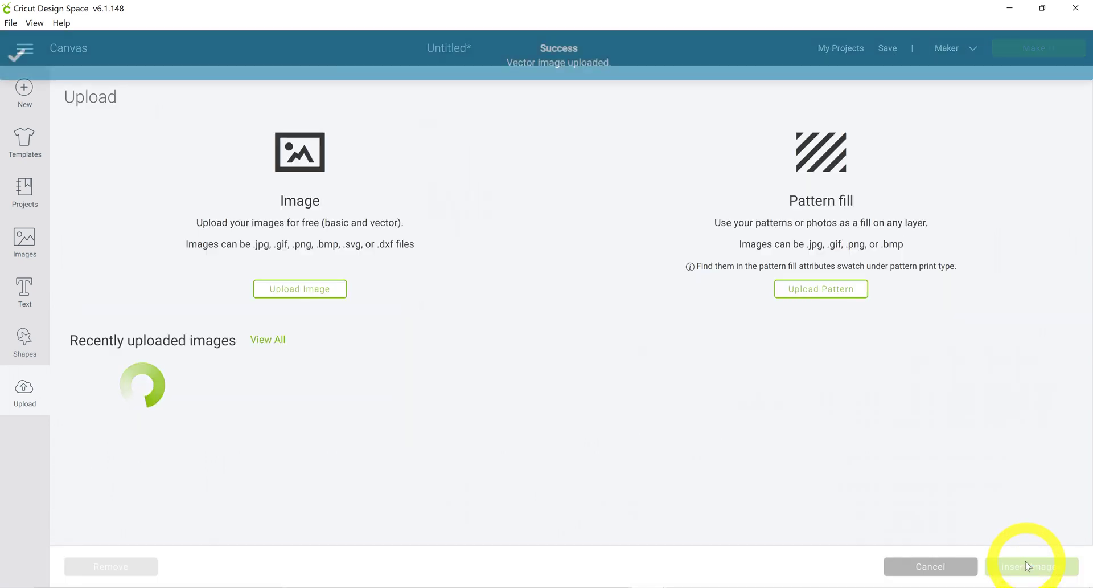
left_click(126, 407)
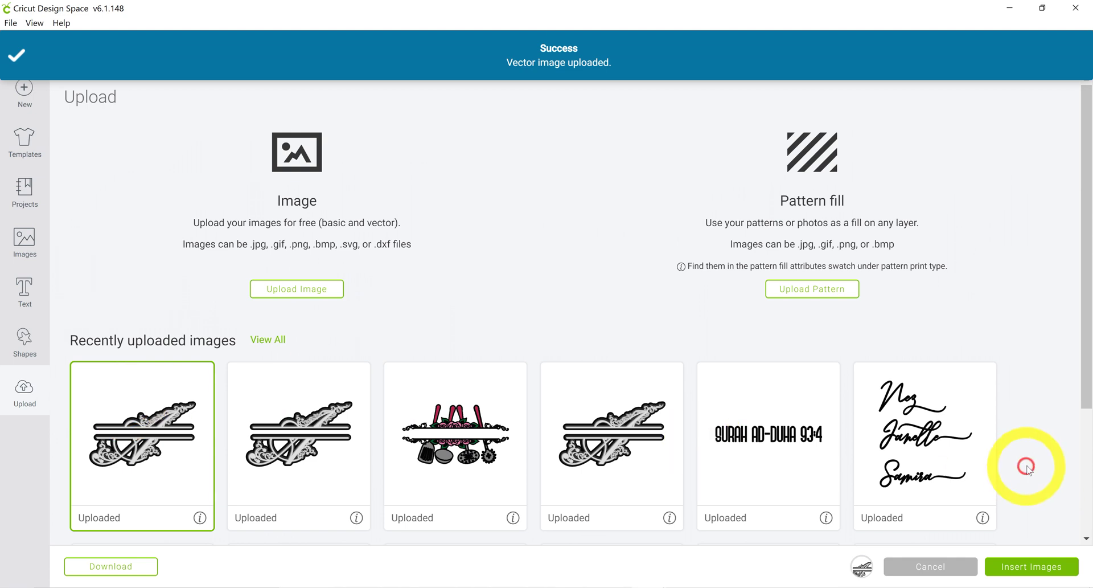
left_click(1045, 565)
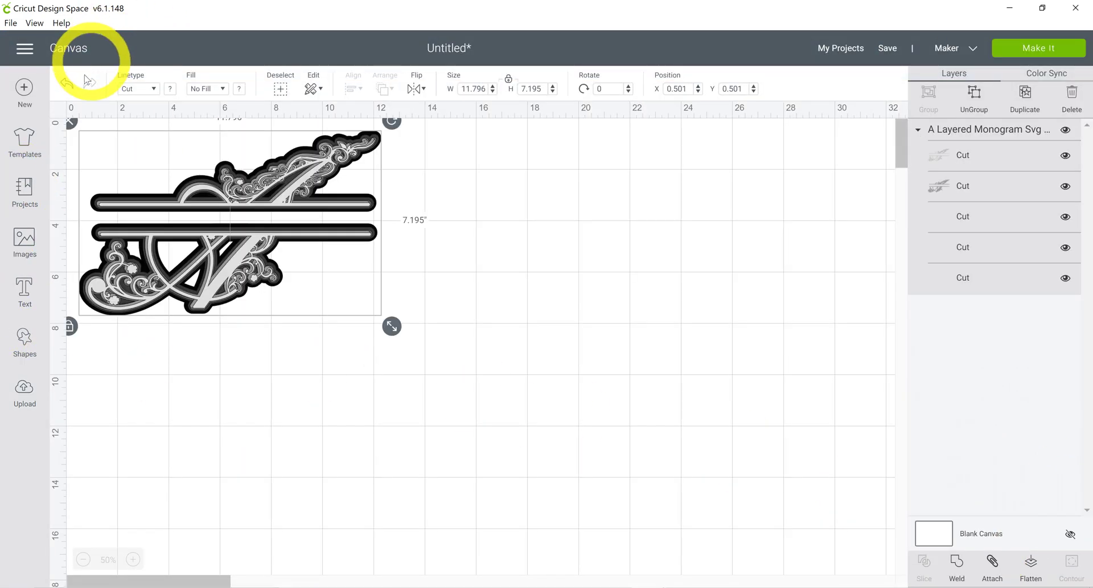
Scale the monogram down to about 10.85 × 6.62 in and move it to about X 0.97, Y 0.
left_click_drag(302, 240, 314, 261)
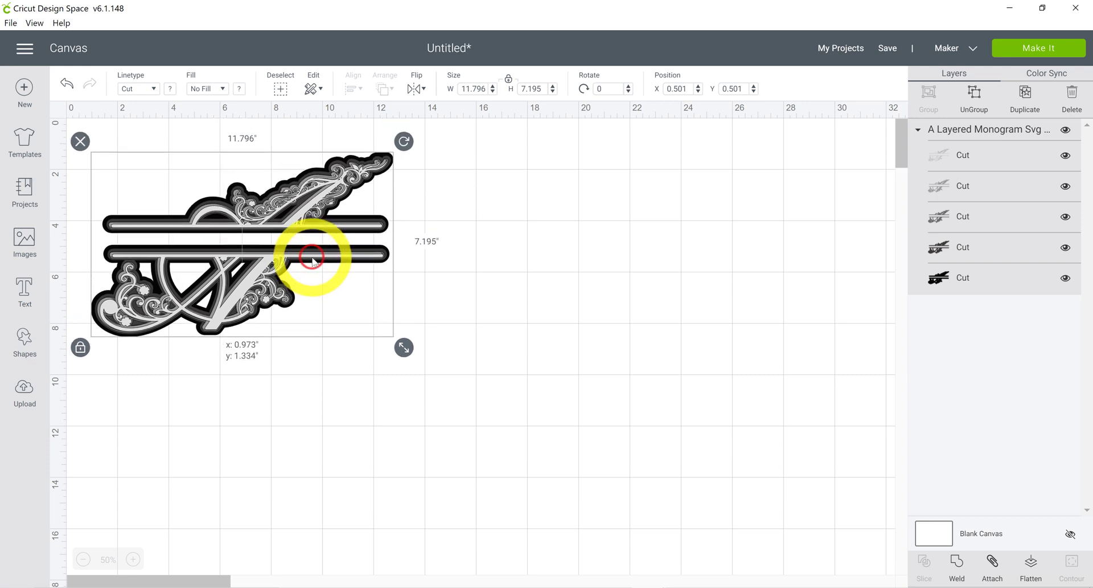
left_click_drag(403, 347, 380, 320)
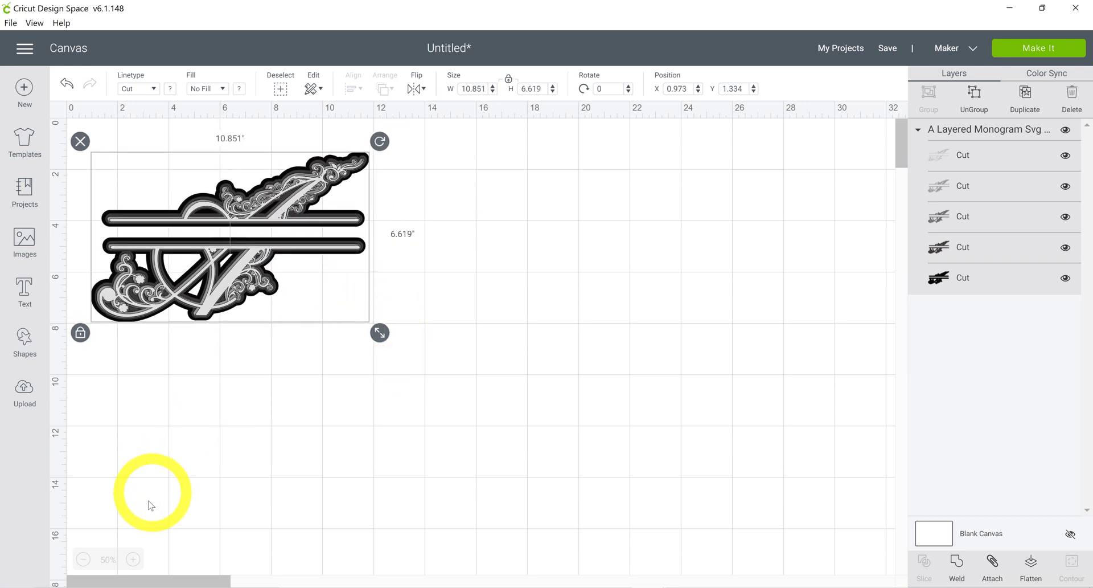
left_click(133, 559)
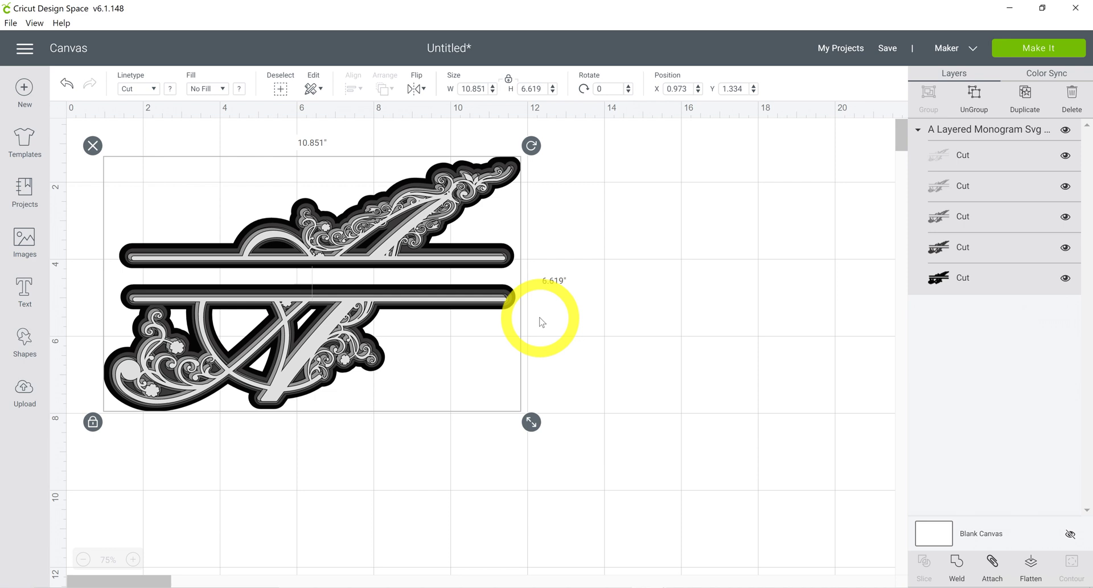
left_click_drag(337, 369, 326, 312)
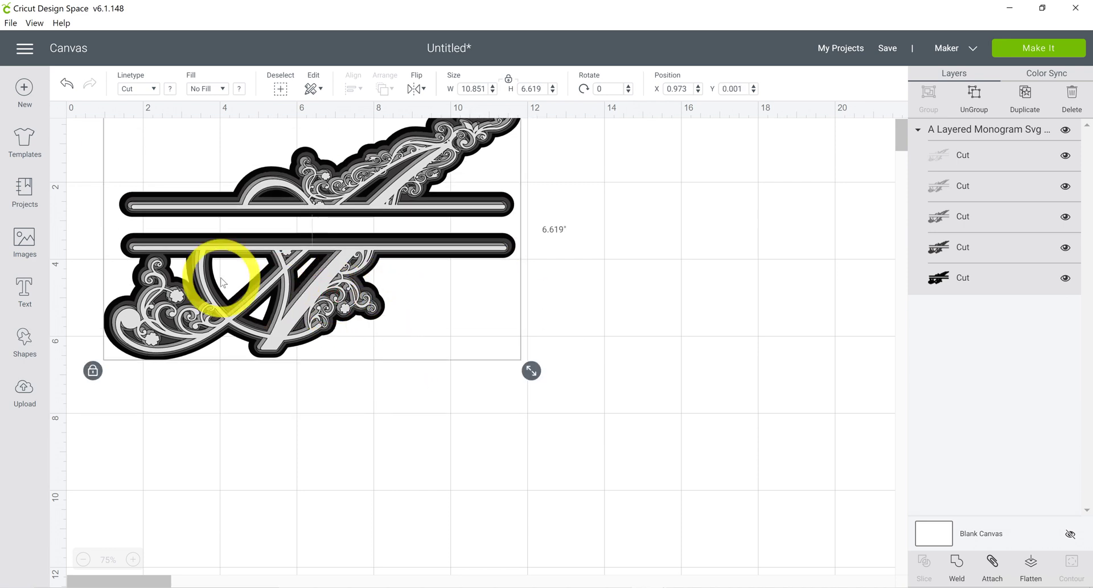
Add a text with the first name in capitals, enlarge it to about 7.24 × 2.14 in and place it beyond the monogram's lower right.
left_click(23, 291)
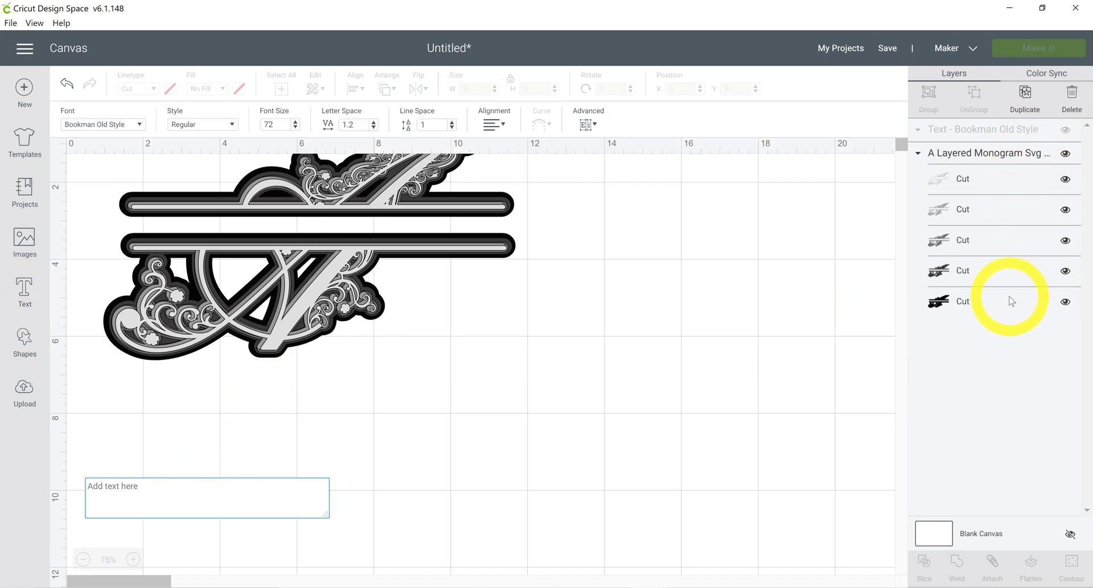
left_click(108, 506)
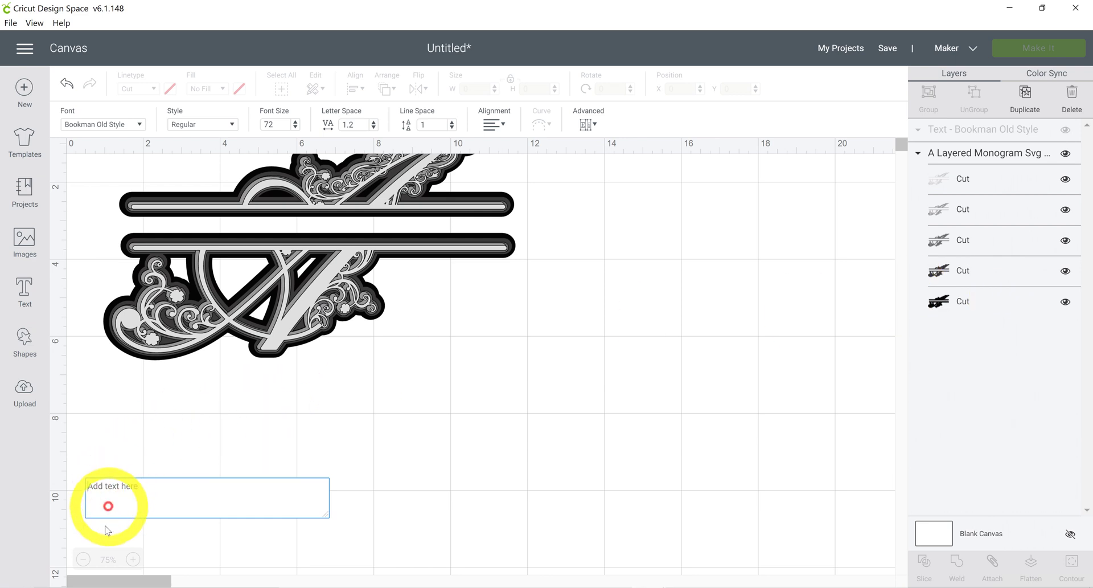
type("LISA")
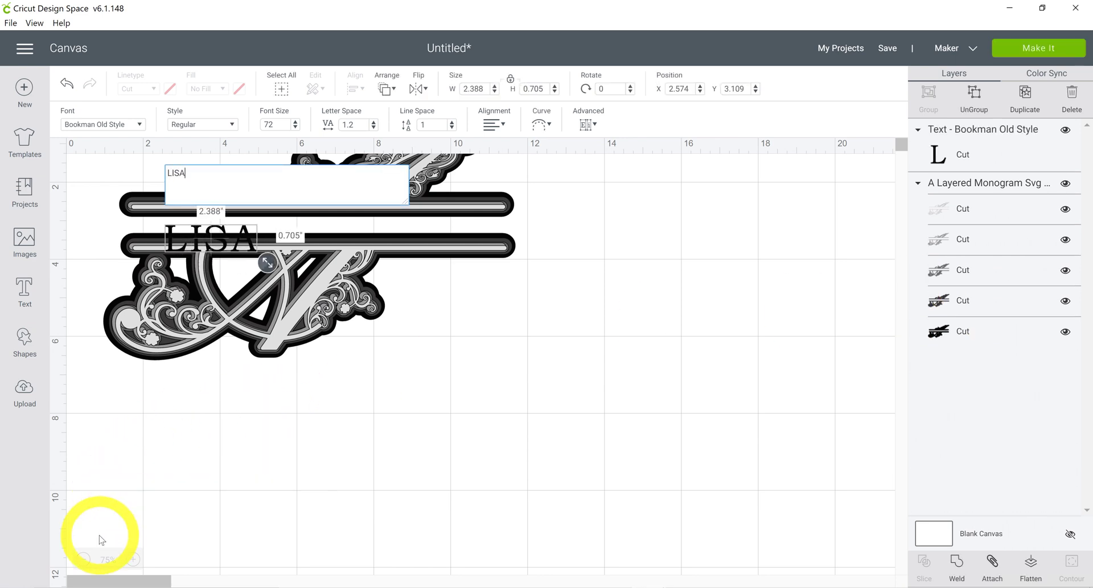
left_click_drag(242, 246, 633, 472)
Insert the letter A at the start of the name text.
double_click(511, 429)
left_click(441, 344)
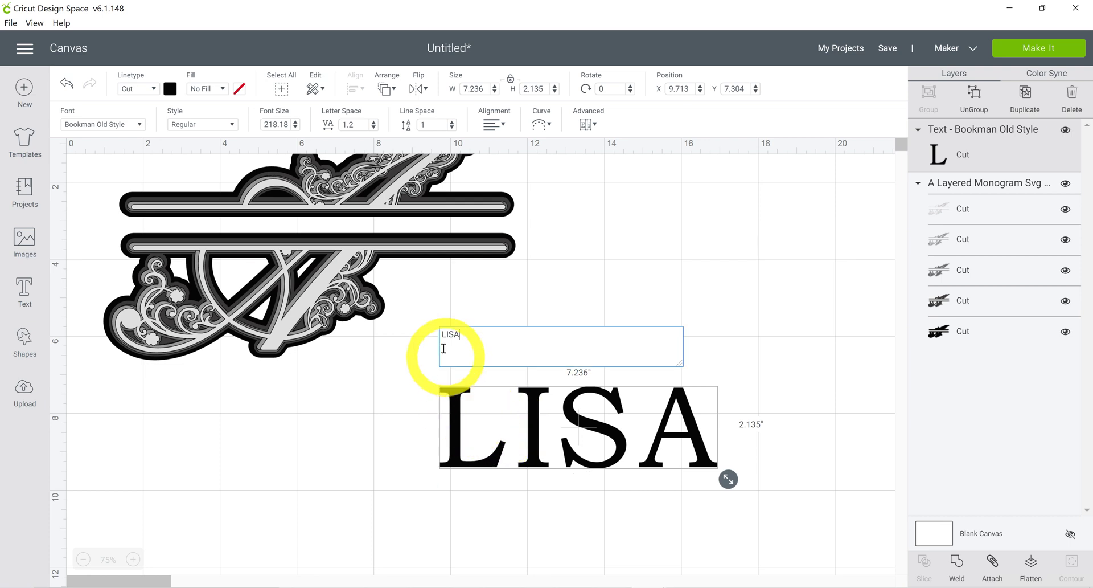
type("A")
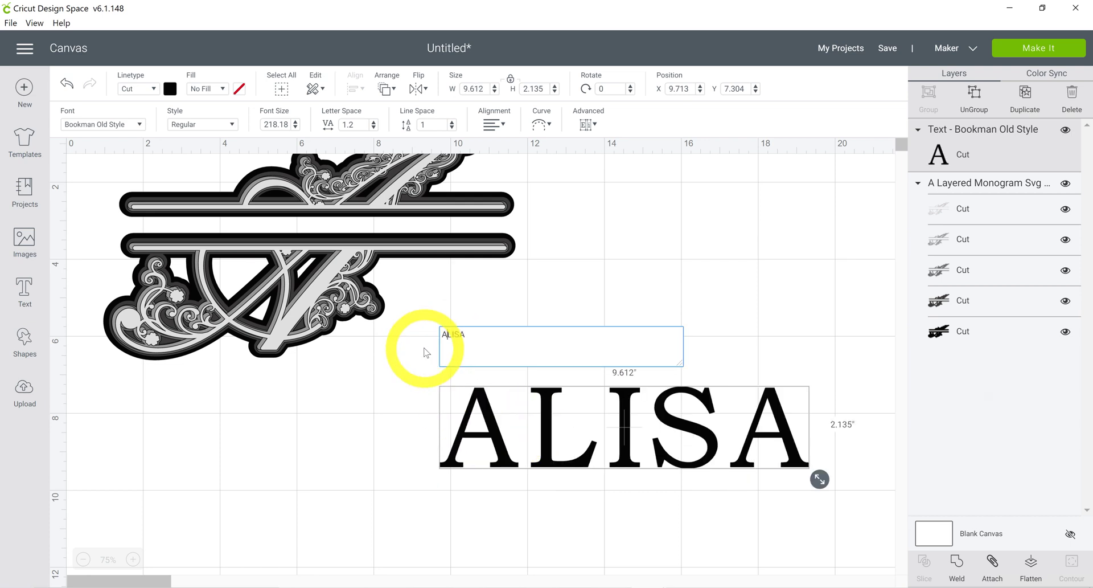
Replace the I in the name text with Y and scale the text down to about 9.14 × 1.82 in.
key("BackSpace")
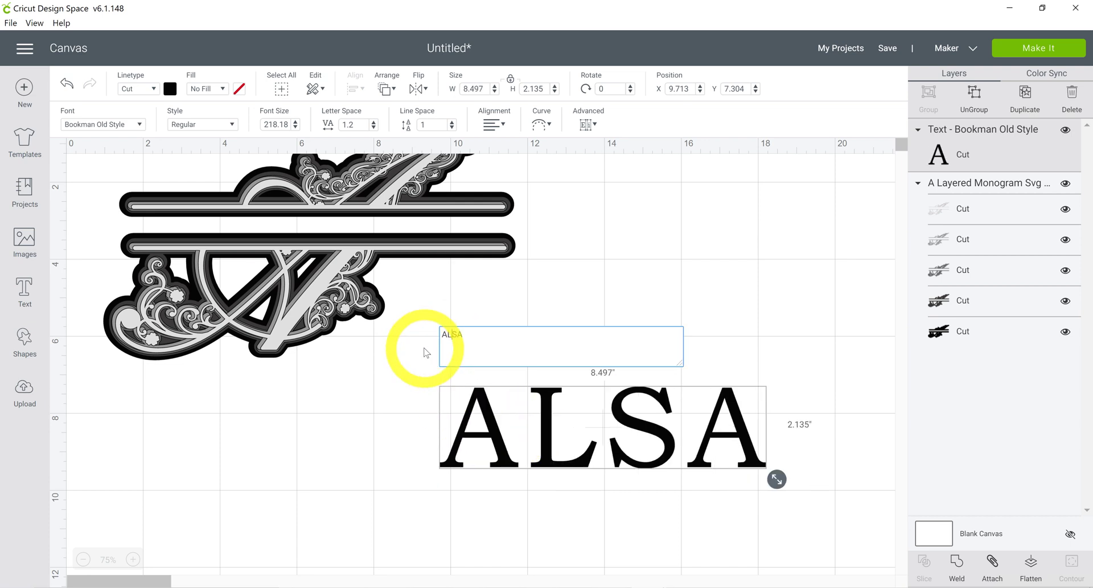
type("Y")
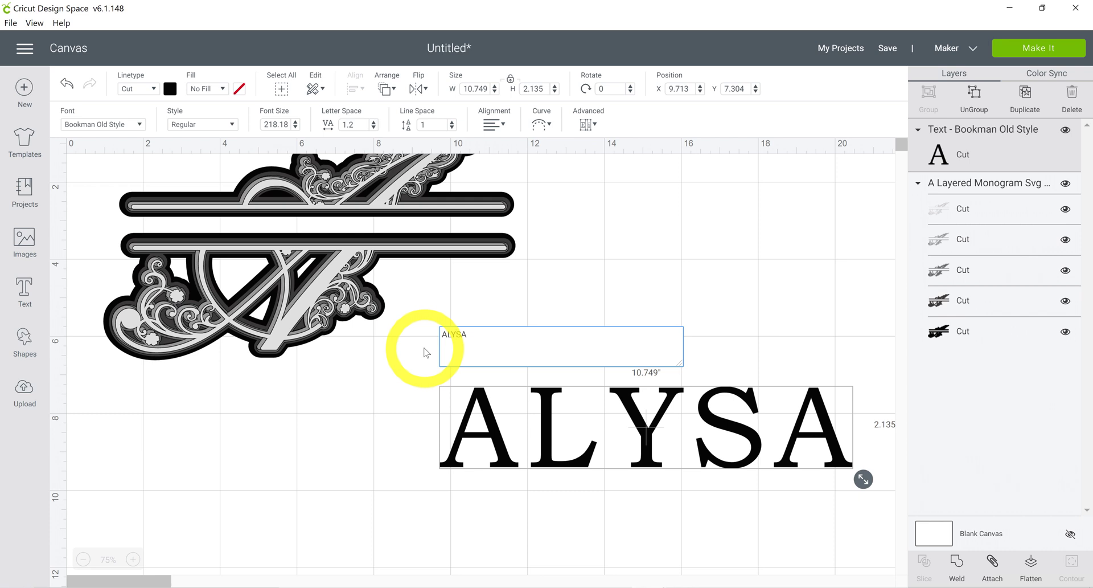
left_click_drag(744, 422, 426, 239)
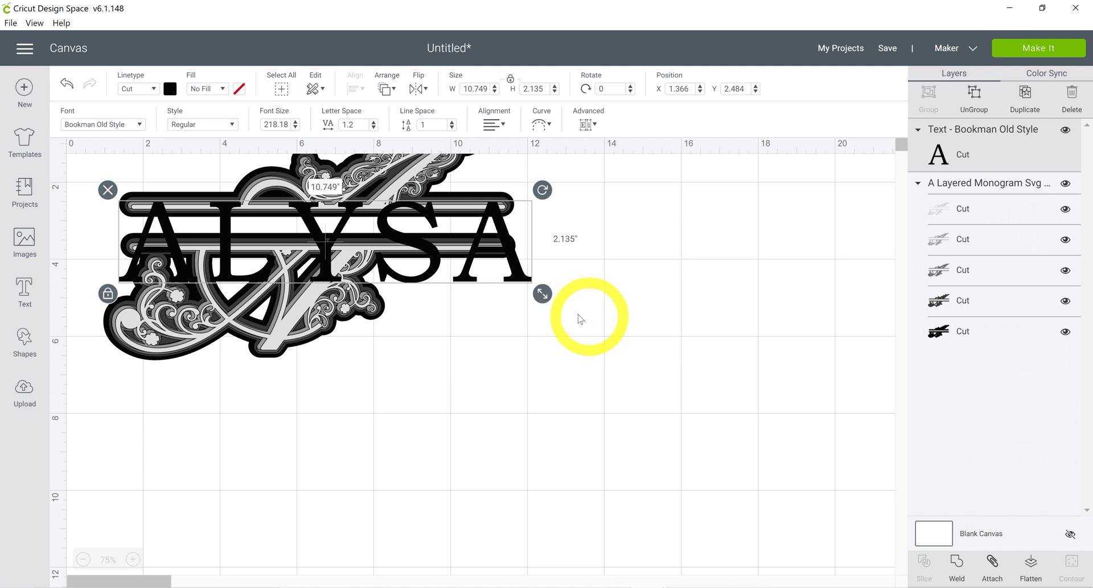
left_click_drag(534, 295, 481, 280)
left_click_drag(424, 252, 702, 430)
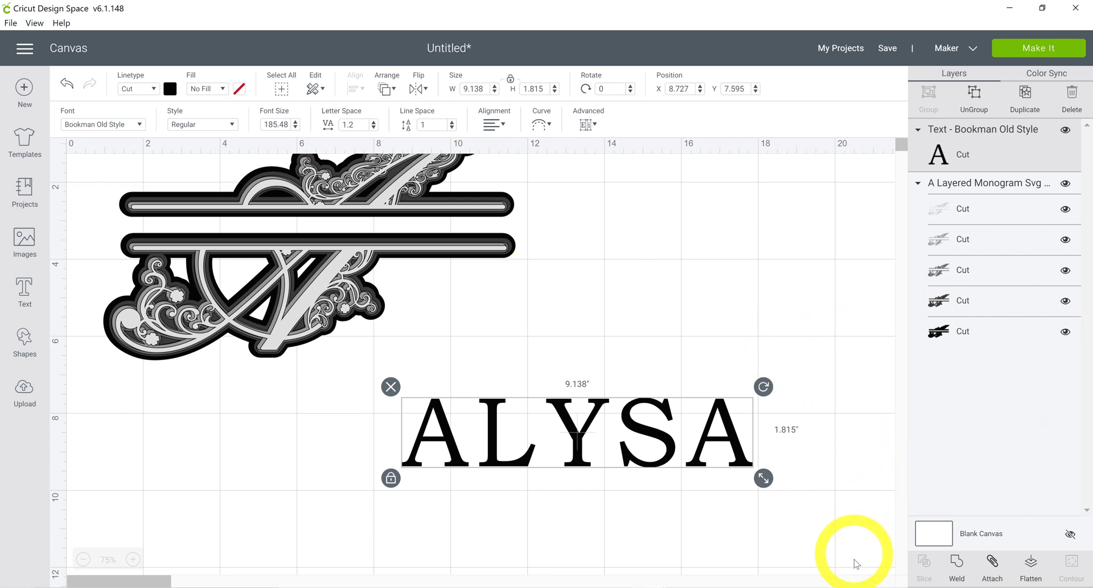
Move the name text below the monogram to about X 7.55, Y 7.87 and reduce its letter space to 0.5.
left_click(892, 587)
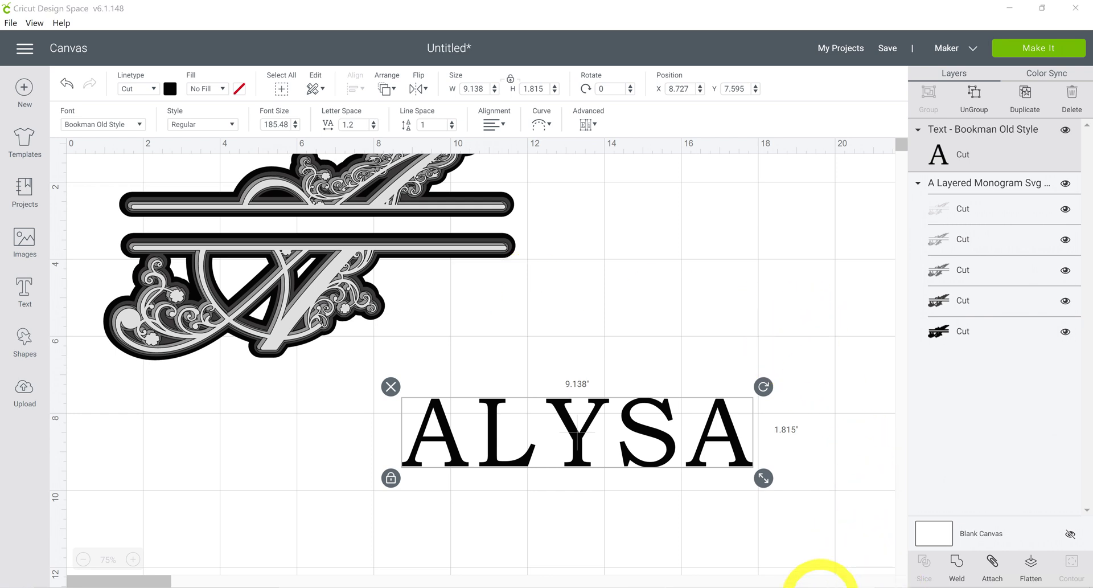
left_click(622, 330)
left_click_drag(567, 424, 521, 435)
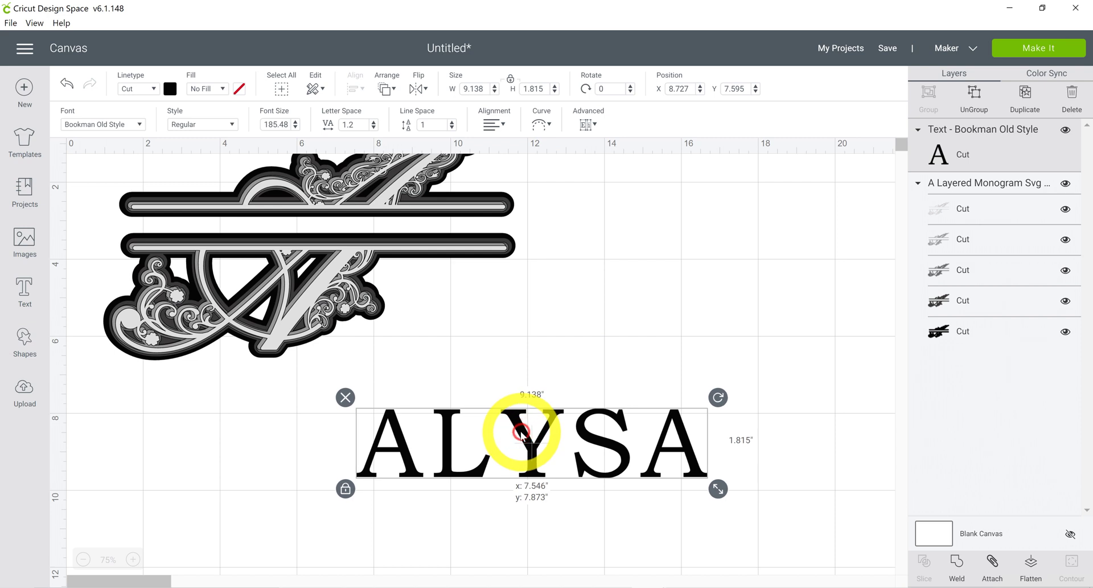
left_click(374, 128)
left_click(374, 128)
left_click(374, 127)
left_click(375, 127)
left_click(374, 127)
left_click(374, 127)
left_click(374, 127)
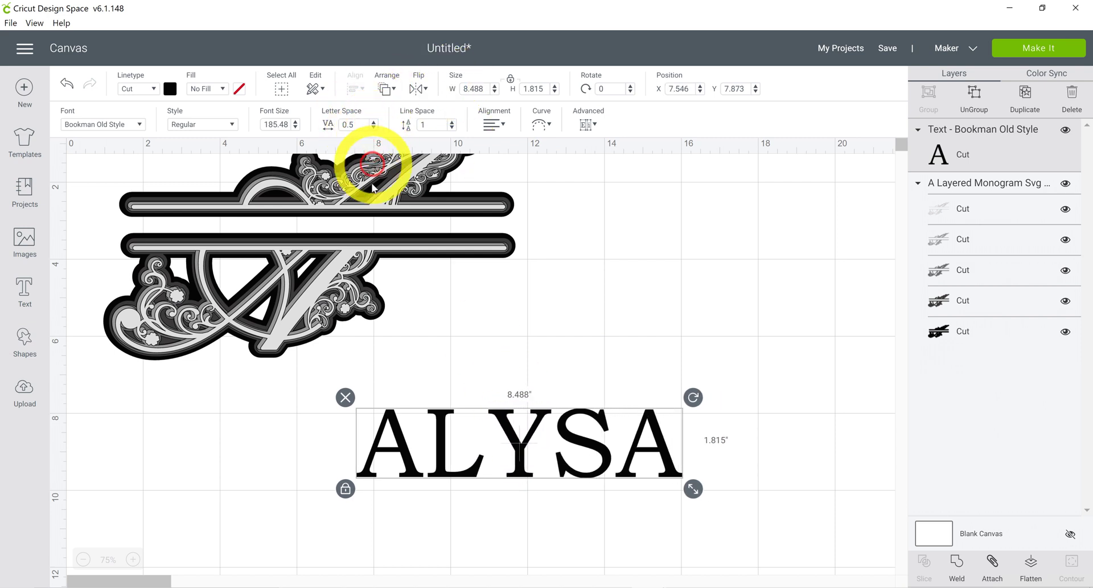
left_click(190, 458)
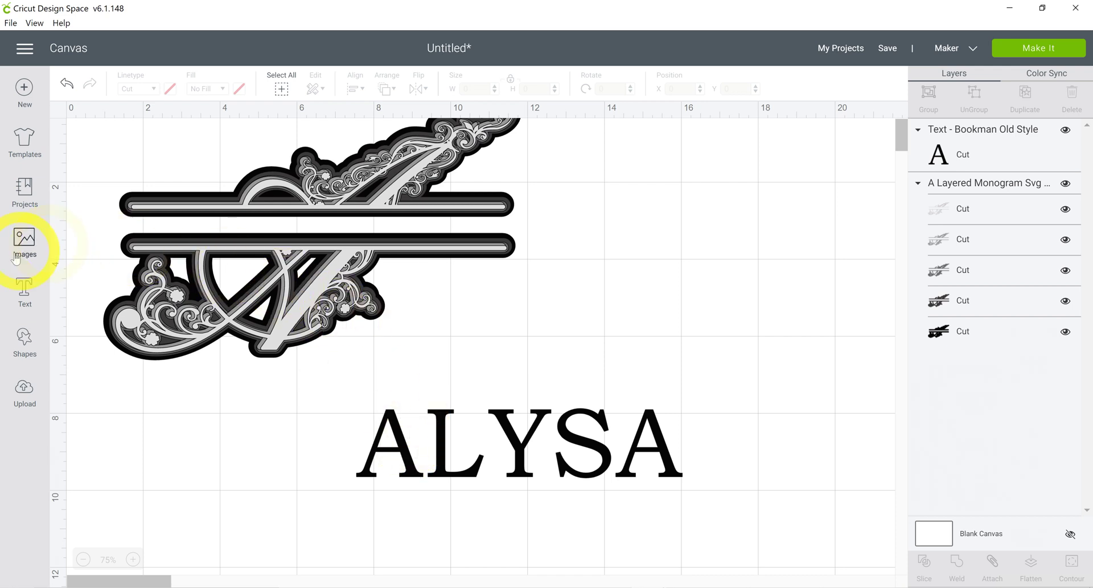
Add a square, reshape it into a bar about 8.47 × 0.125 in and lay it along the name's upper edge.
left_click(24, 340)
left_click(82, 241)
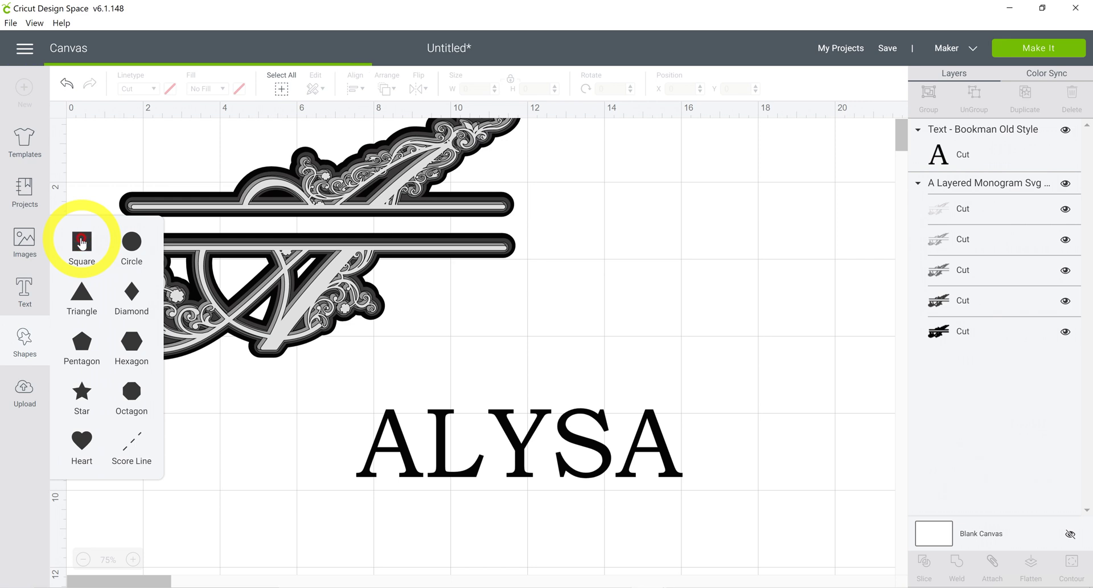
left_click_drag(159, 185, 503, 280)
left_click(435, 361)
left_click_drag(574, 365, 697, 428)
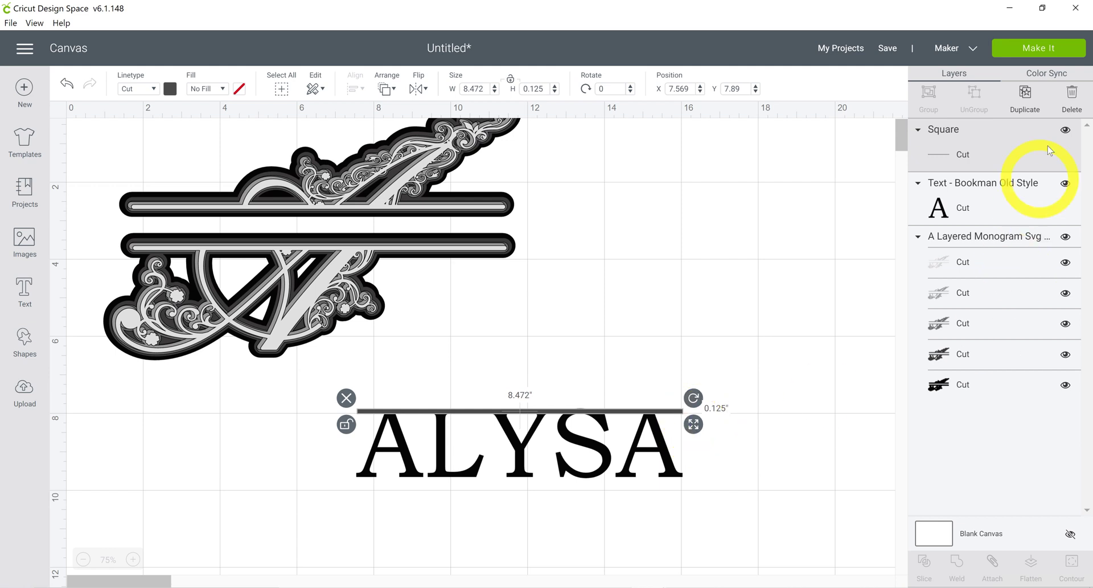
Duplicate the thin bar and place the copy along the name's lower edge at about X 7.53, Y 9.54.
left_click(1024, 96)
left_click_drag(626, 425, 615, 479)
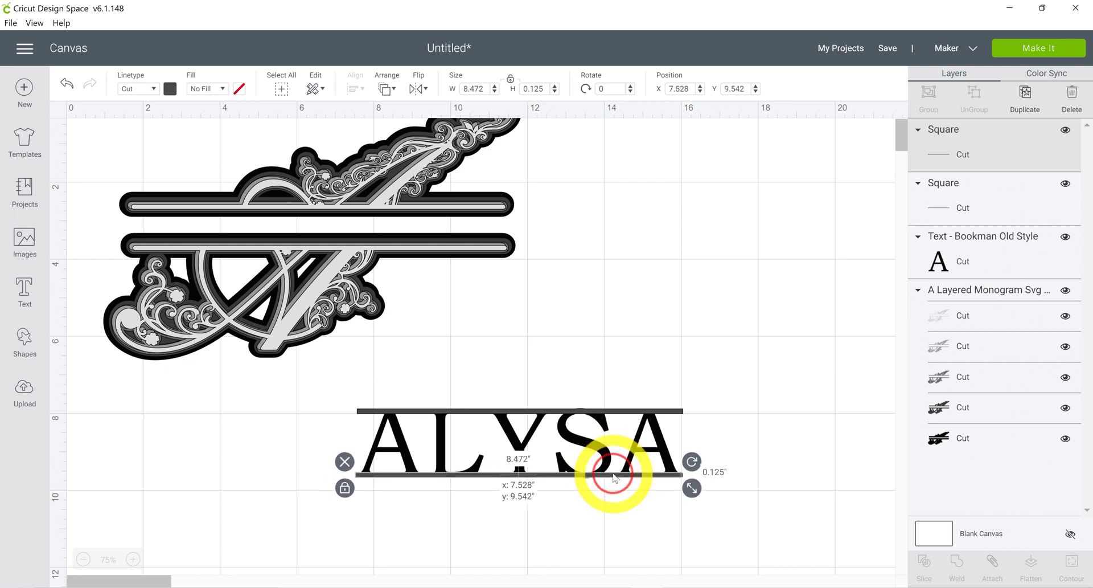
left_click(731, 534)
left_click_drag(636, 476, 694, 488)
left_click(745, 505)
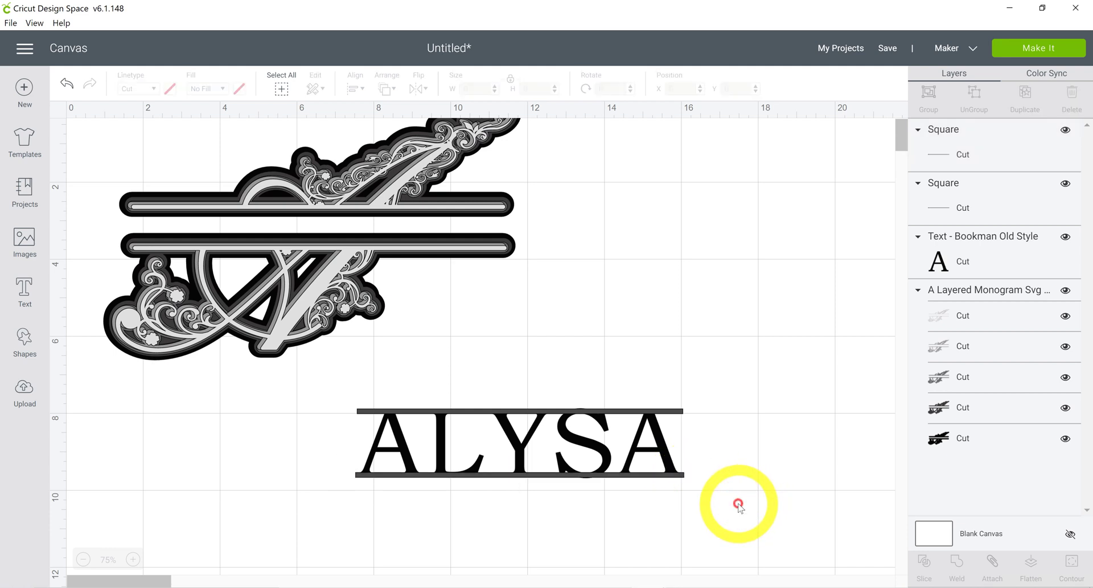
left_click(657, 484)
left_click(664, 518)
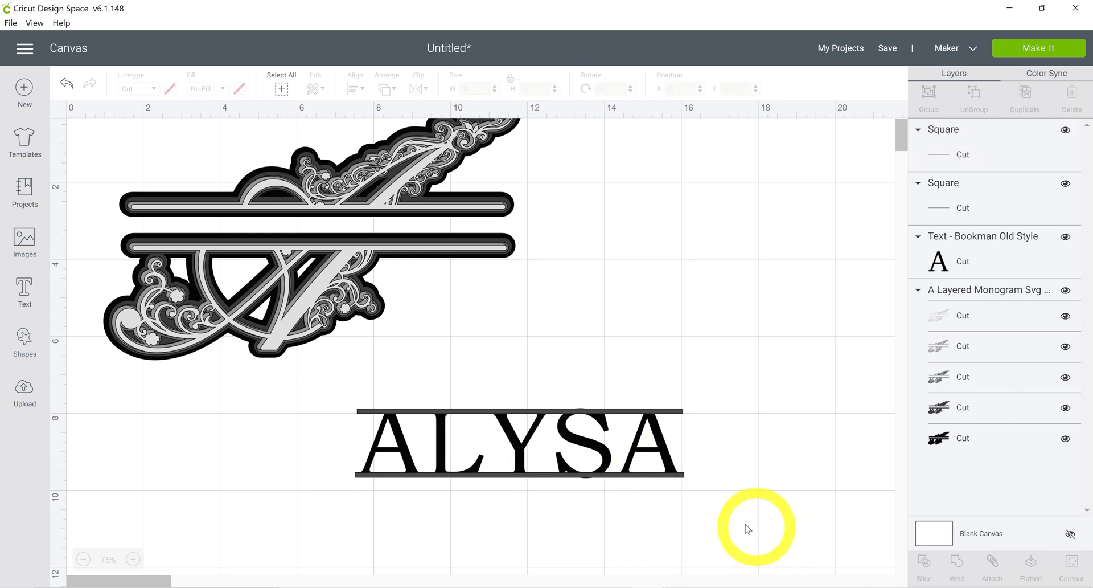
Weld the name text and both bars into one shape and move it to about X 7.81, Y 8.11.
left_click_drag(735, 520, 310, 383)
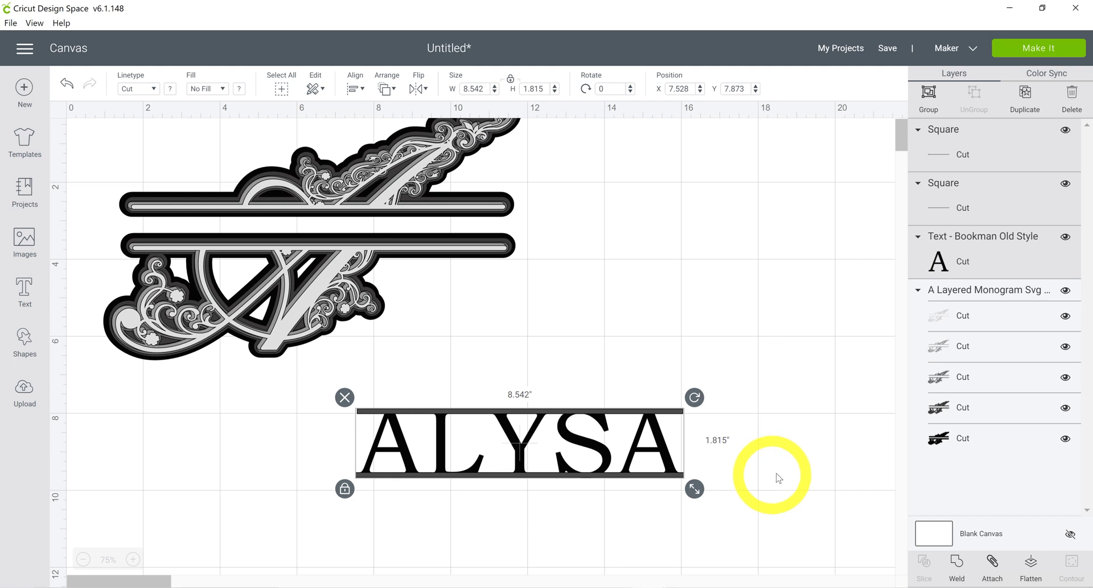
left_click(956, 569)
mouse_move(603, 434)
left_mouse_down()
mouse_move(747, 449)
mouse_move(612, 385)
mouse_move(613, 445)
left_mouse_up()
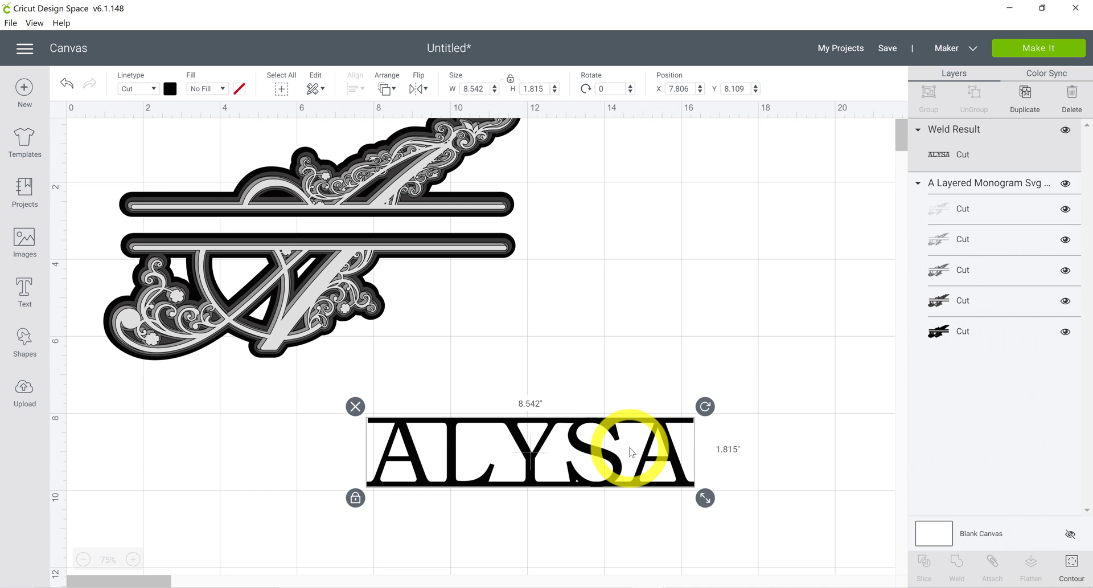
Duplicate the welded name five times.
left_click(1024, 93)
left_click(1022, 93)
left_click(1024, 94)
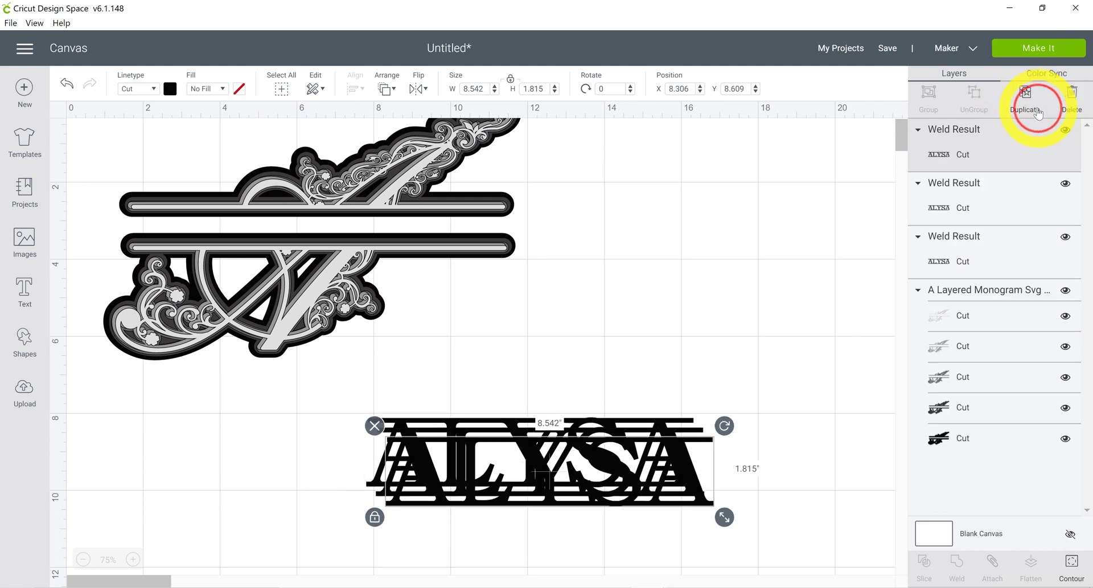
left_click(1035, 107)
left_click(1037, 108)
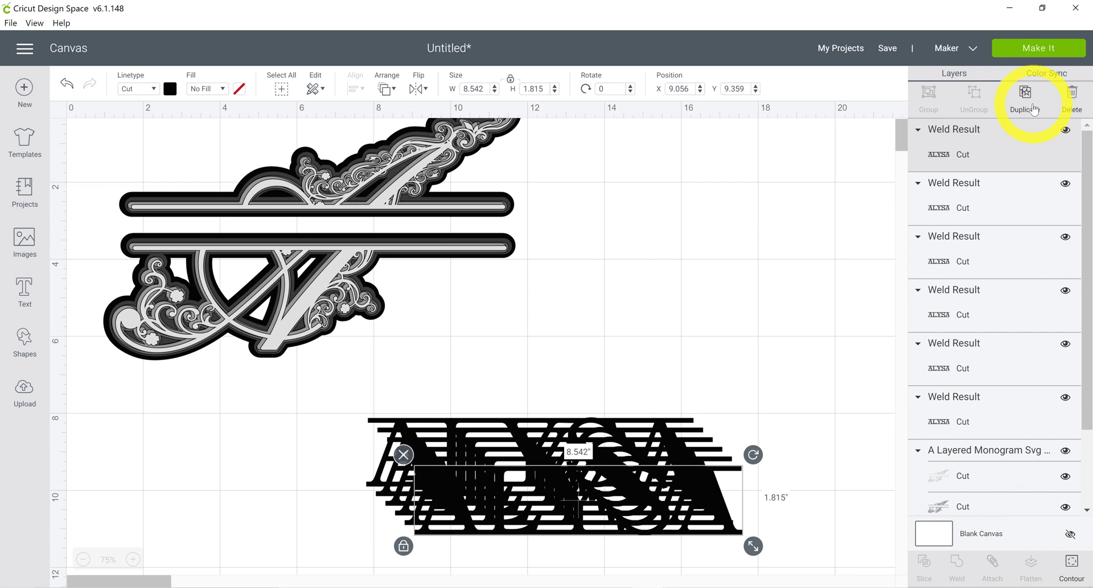
Insert the uploaded MOM flower monogram and the colored beauty tools image onto the canvas.
left_click(25, 392)
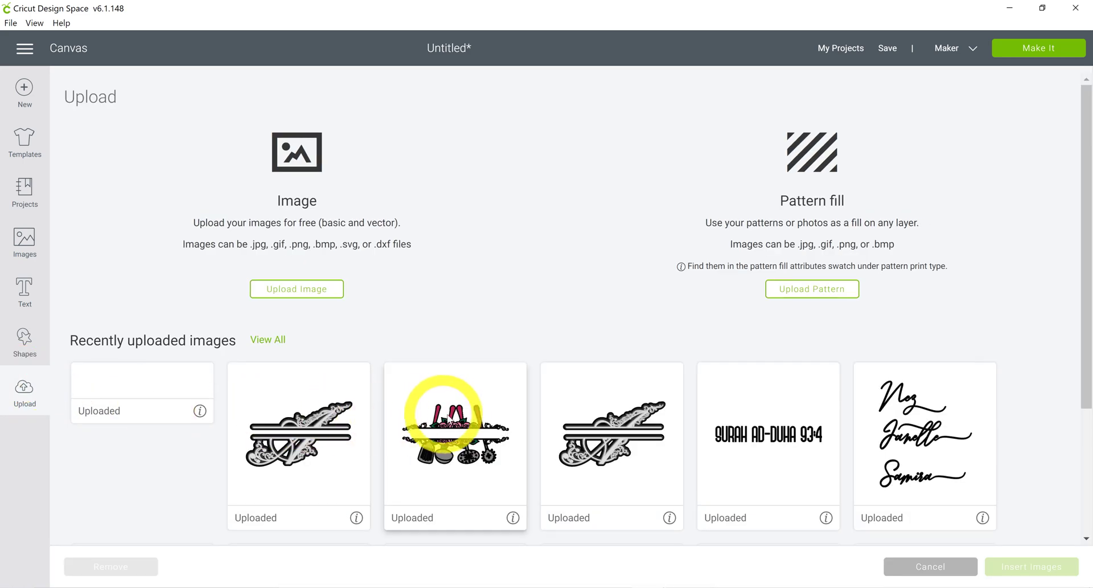
scroll(565, 436, "down", 3)
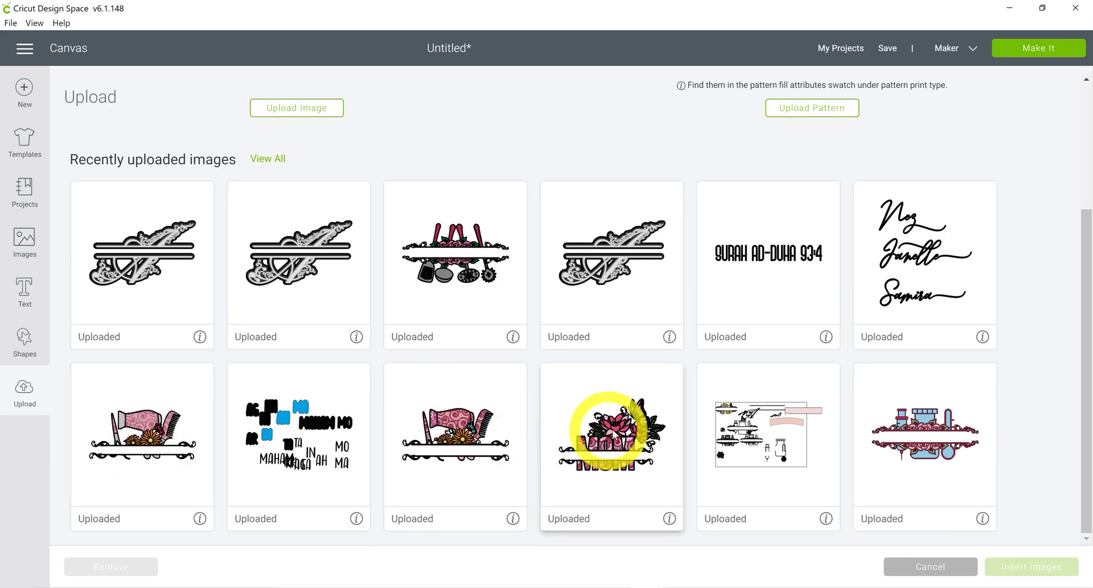
left_click(598, 410)
left_click(137, 452)
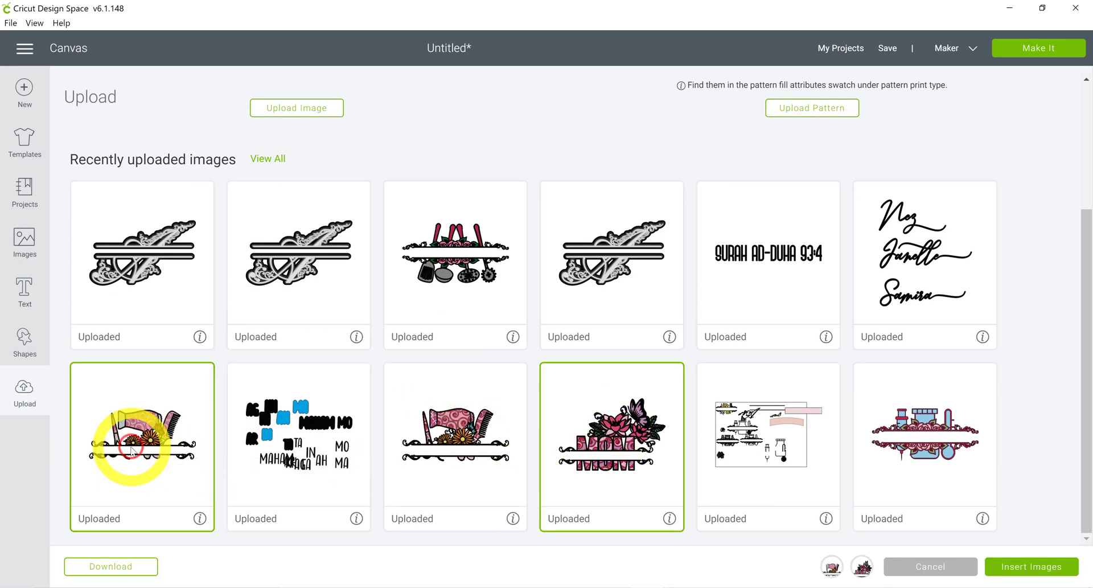
left_click(1063, 567)
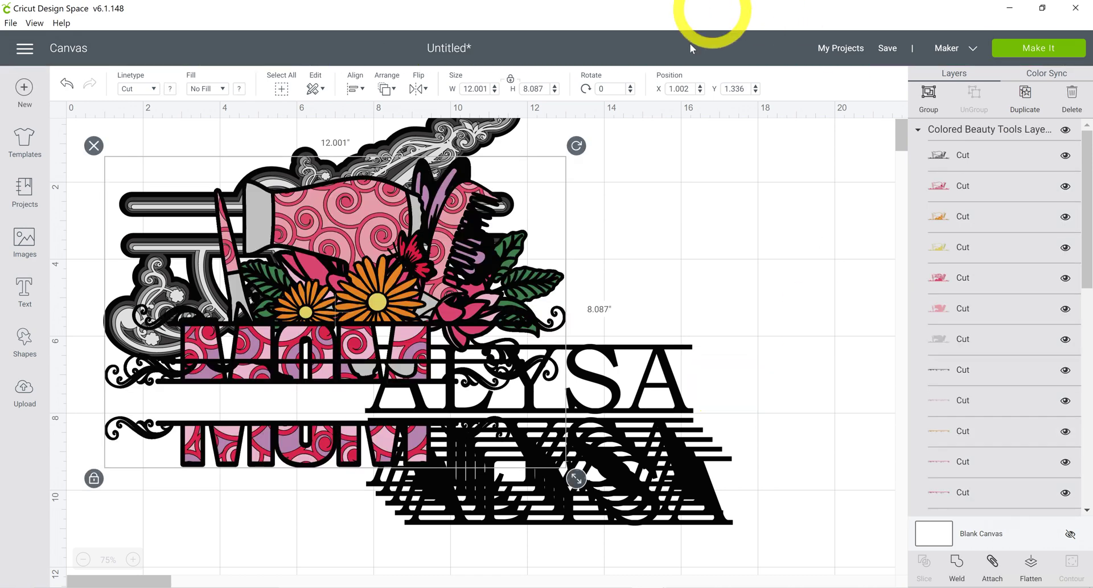
Move the MOM monogram to about X 11.82, Y 0 and the beauty tools image to about X 2, Y 11.38.
left_click_drag(273, 366, 274, 566)
left_click_drag(336, 353, 846, 199)
scroll(971, 244, "down", 5)
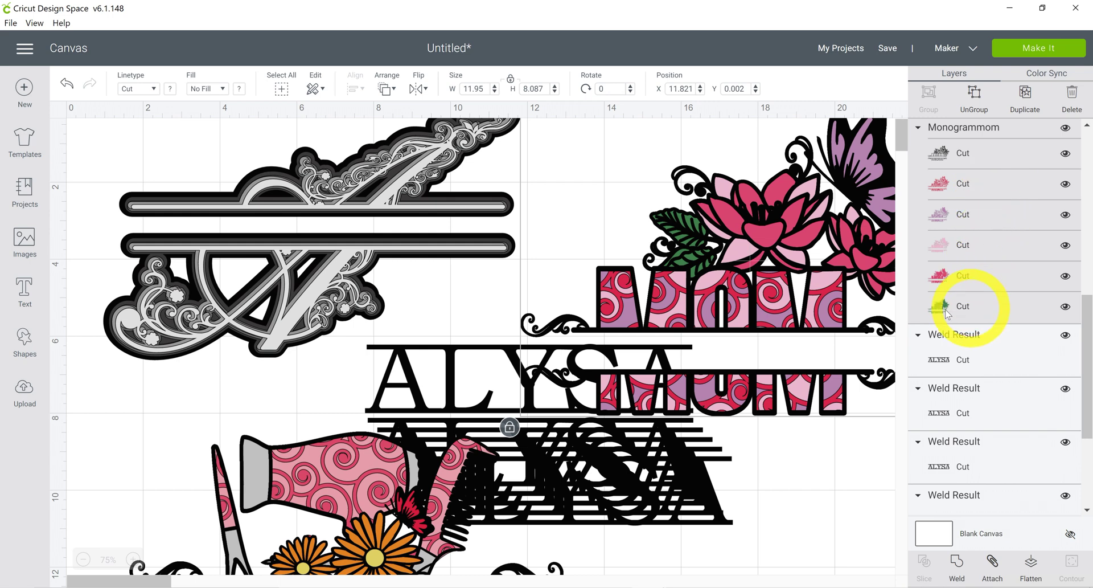
scroll(501, 367, "down", 5)
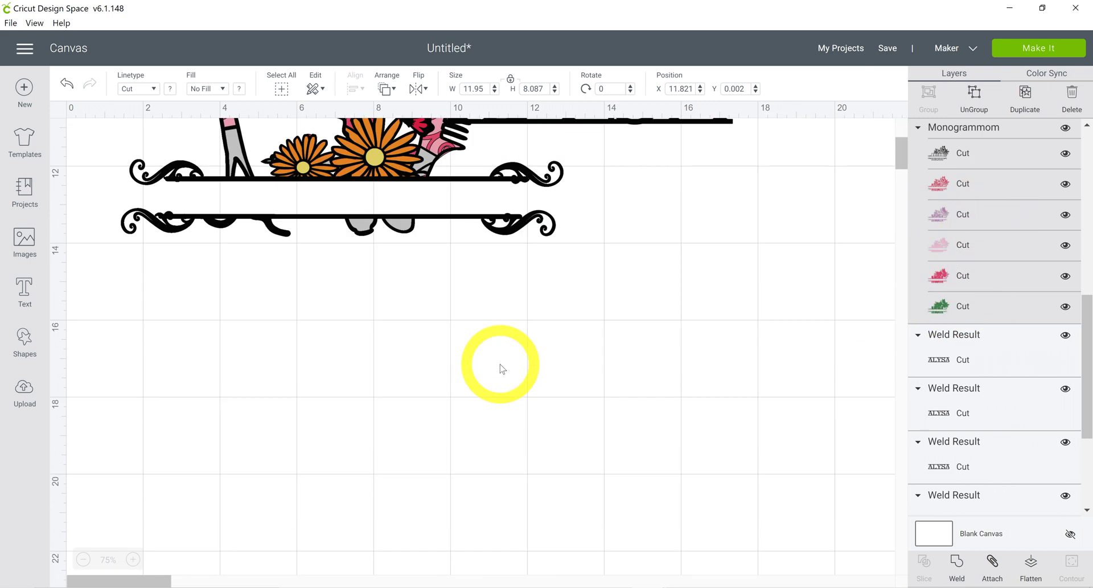
scroll(501, 368, "up", 5)
left_click_drag(500, 361, 463, 484)
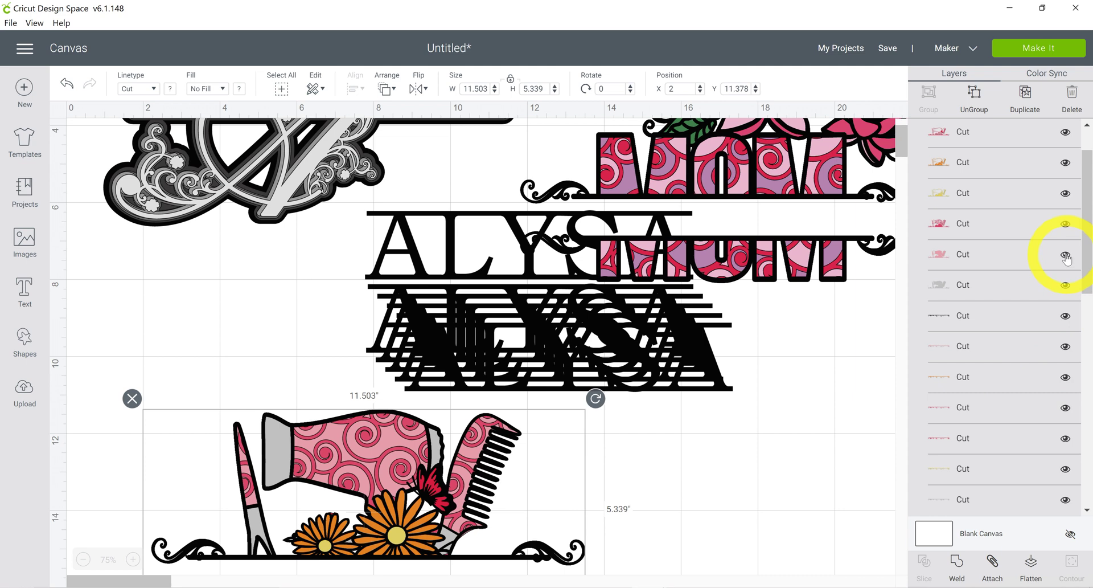
scroll(1066, 258, "up", 2)
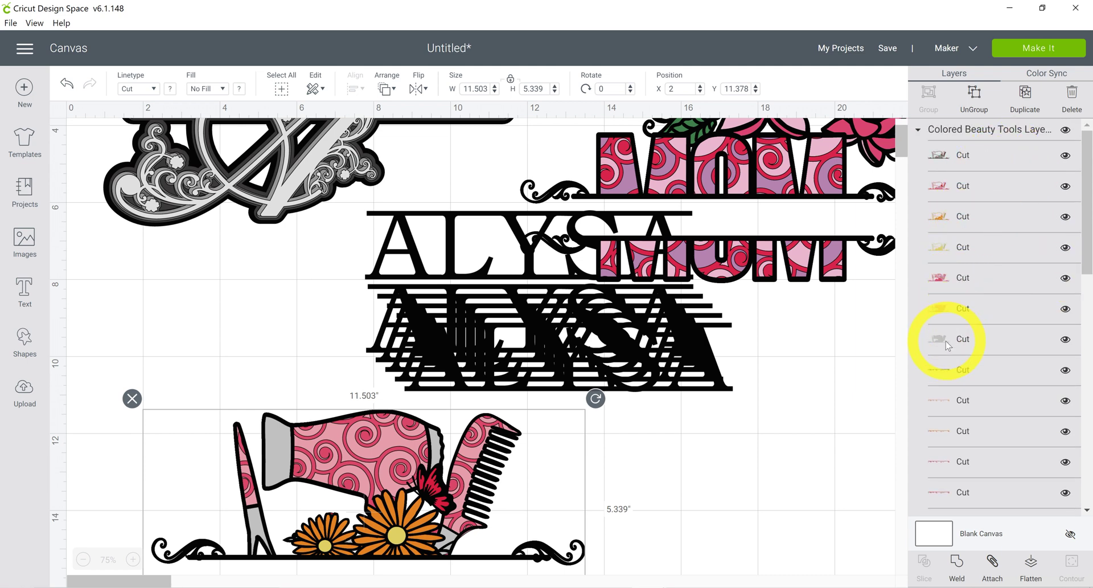